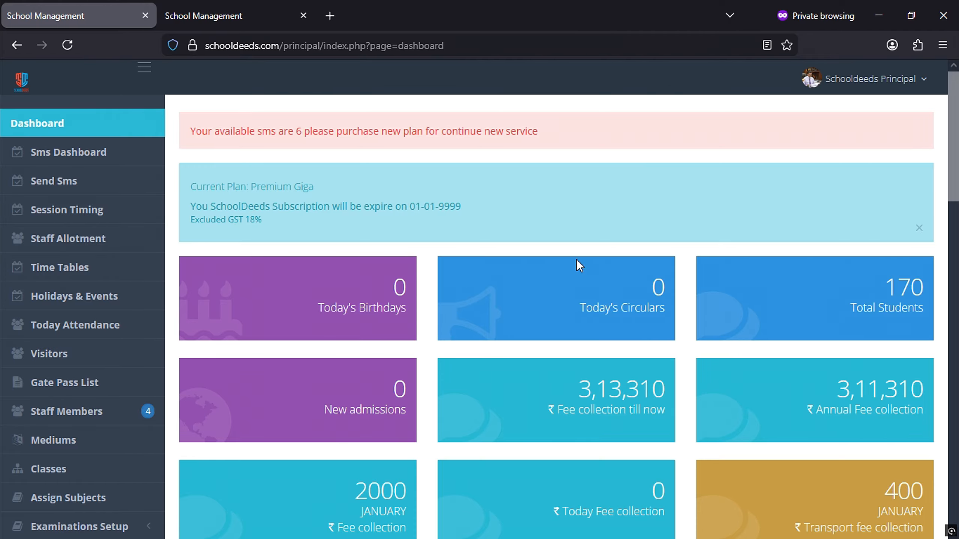
# Open the Assessment Types page of the Examinations Setup and bring up its marks setup form.
pyautogui.scroll(-5, 480, 300)
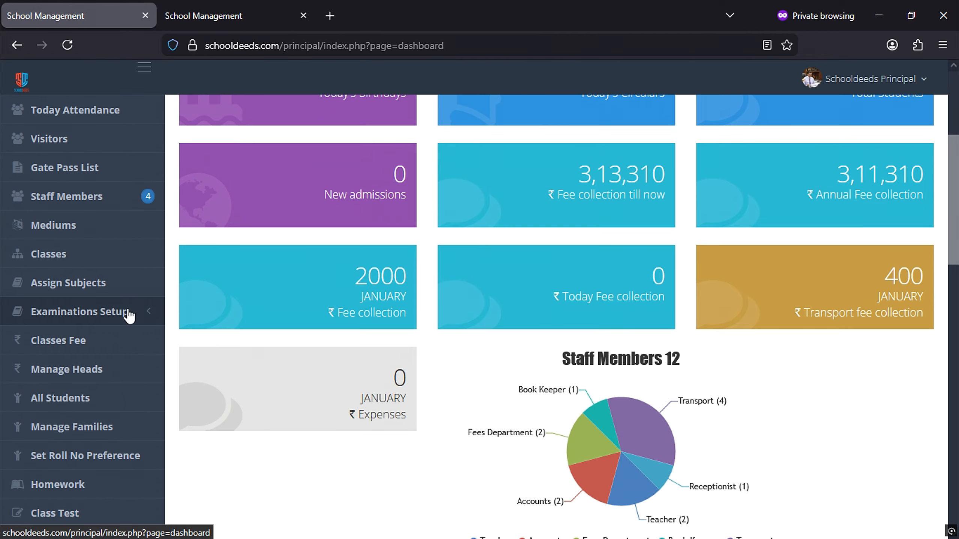
pyautogui.click(73, 312)
pyautogui.scroll(-2, 73, 318)
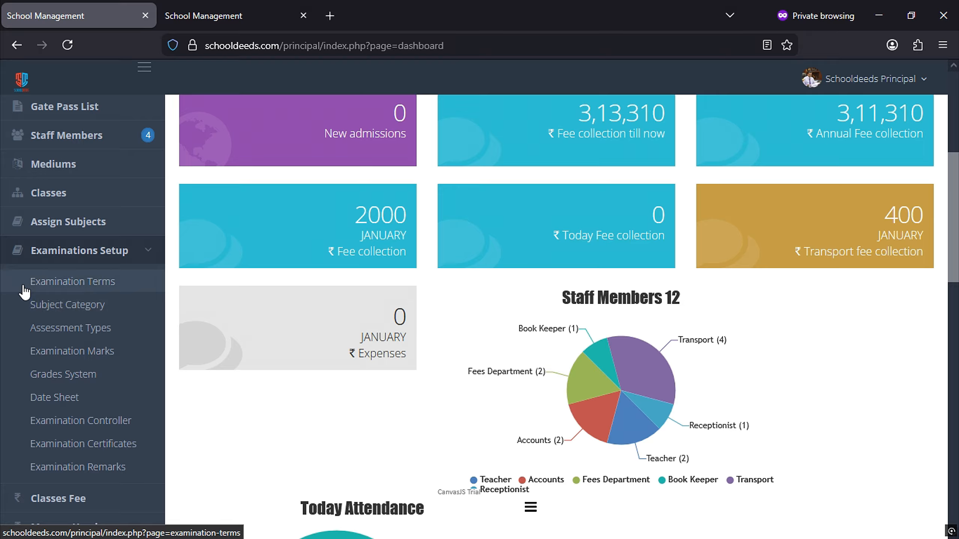
pyautogui.click(16, 333)
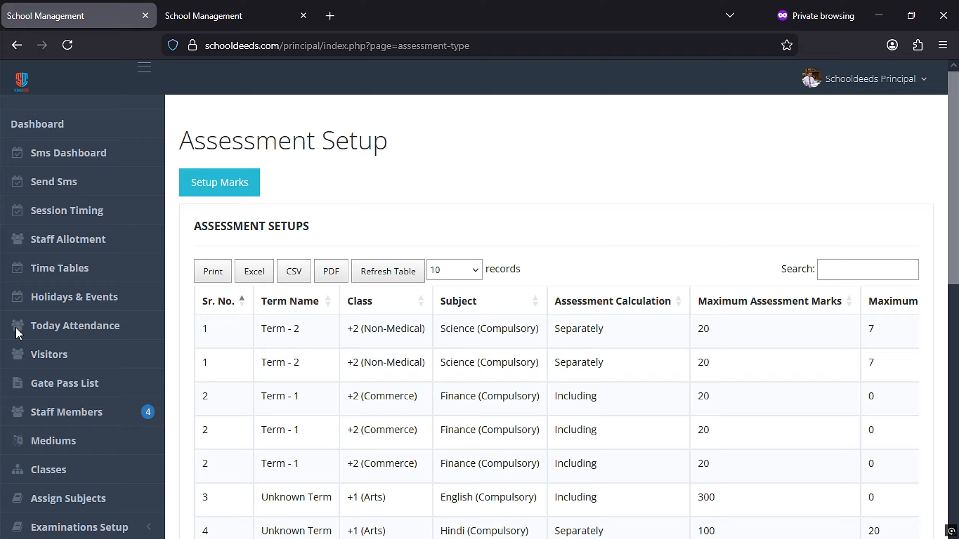
pyautogui.click(229, 195)
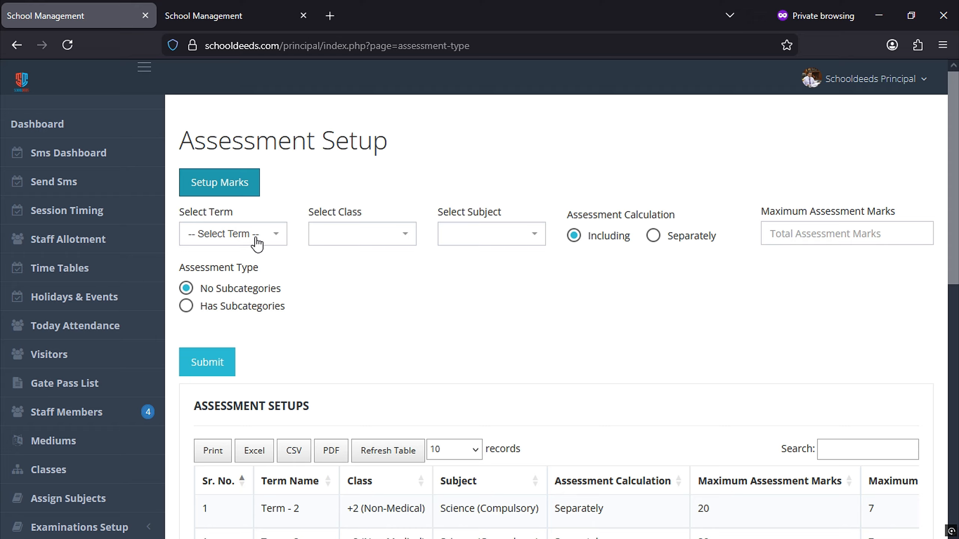
# Choose Term - 1, class 1st (Wings - English) and subject Hindi (Compulsory) for the assessment setup.
pyautogui.click(274, 240)
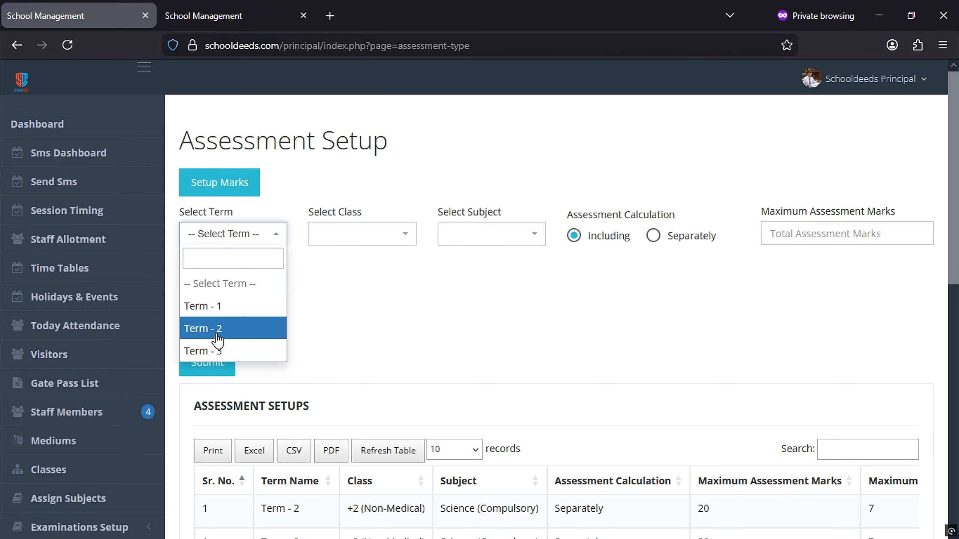
pyautogui.click(215, 312)
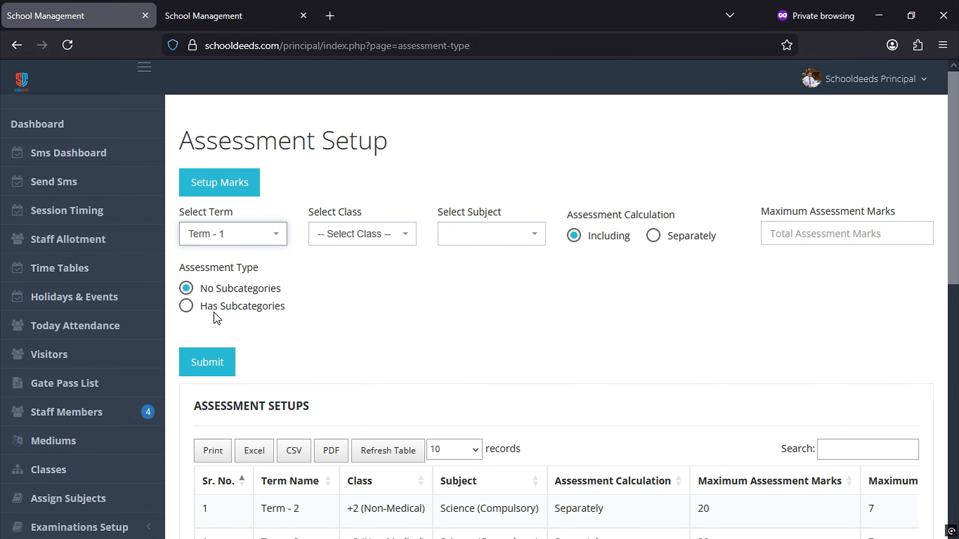
pyautogui.click(363, 248)
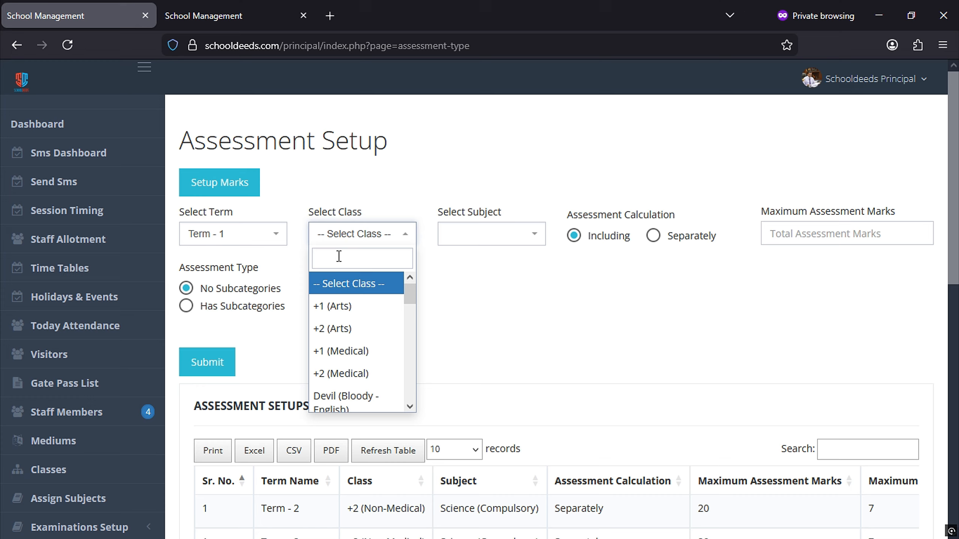
pyautogui.write('1')
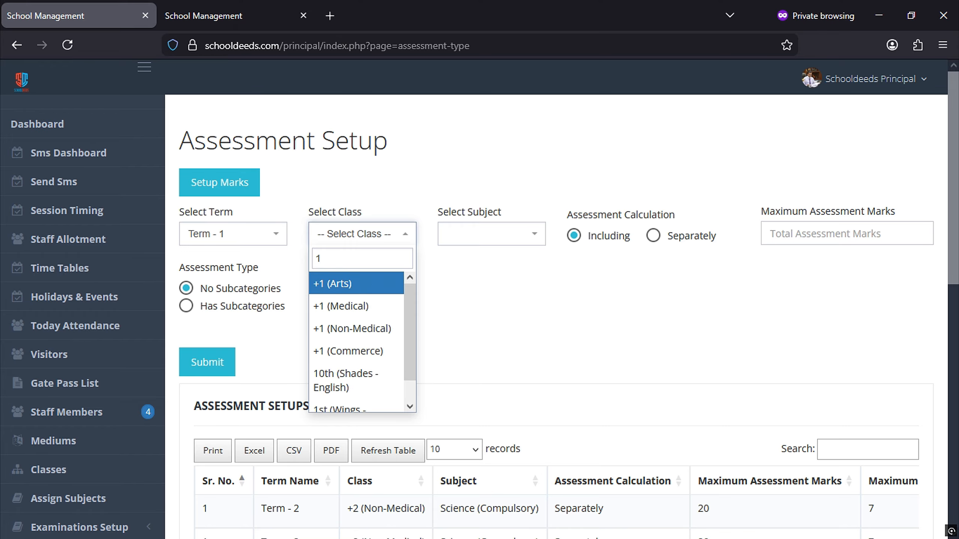
pyautogui.write('st')
pyautogui.click(337, 289)
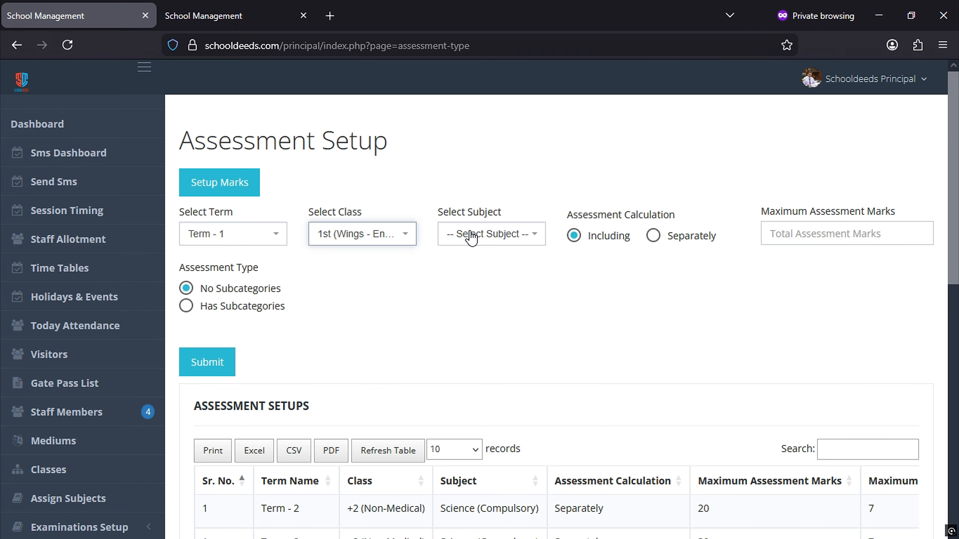
pyautogui.click(471, 238)
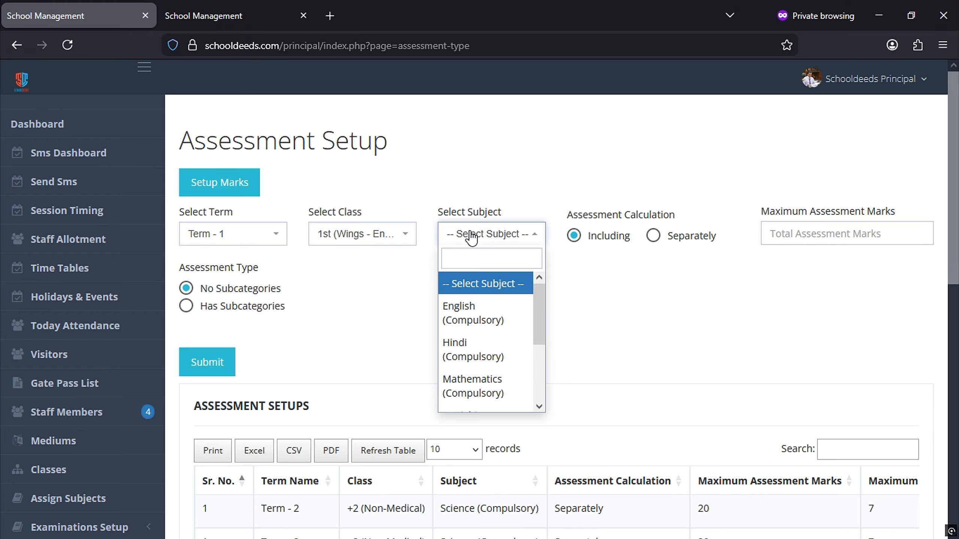
pyautogui.click(454, 363)
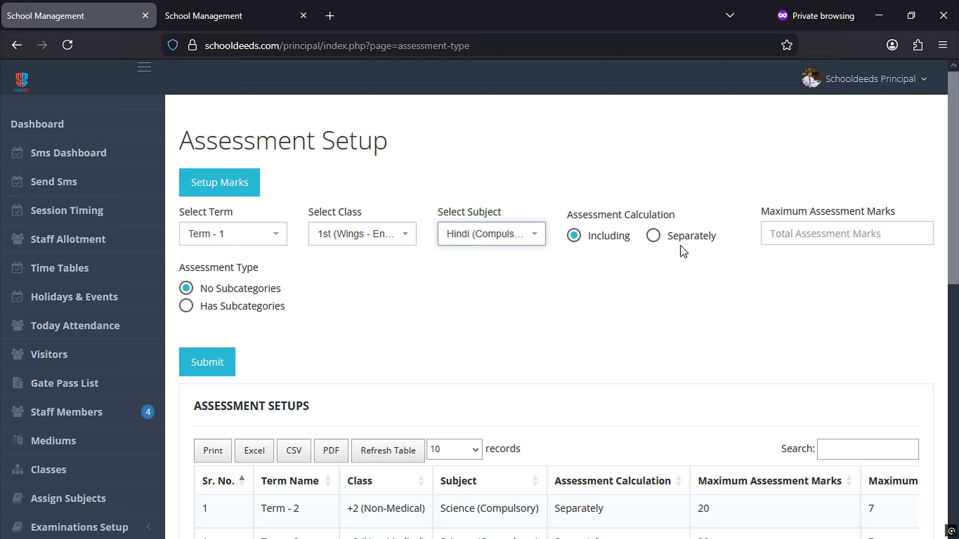
# Set the maximum assessment marks to 20 and the assessment type to Has Subcategories.
pyautogui.click(780, 132)
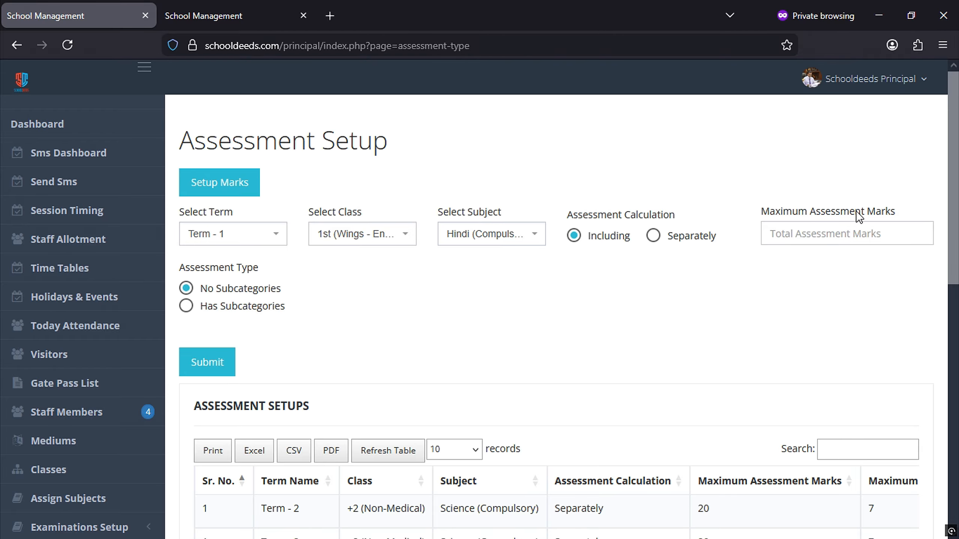
pyautogui.click(854, 232)
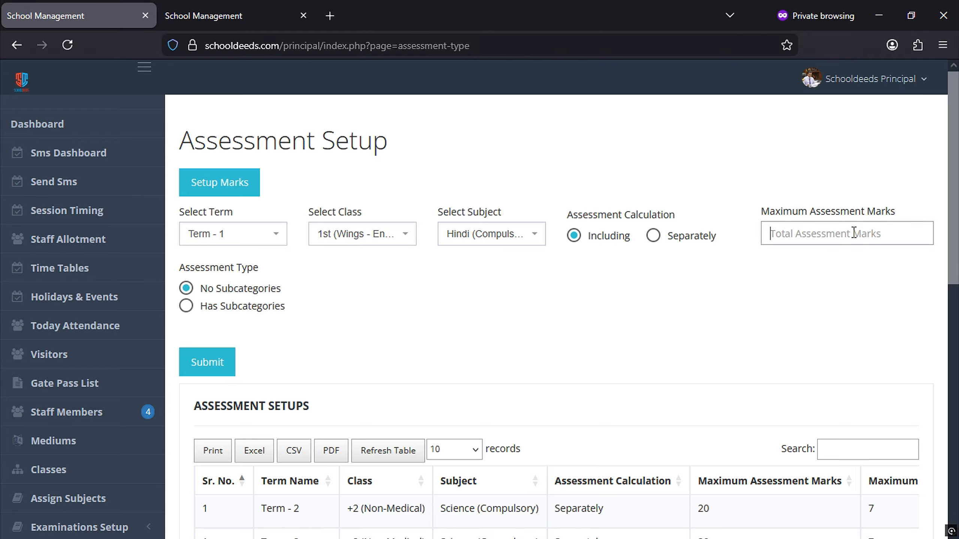
pyautogui.write('20')
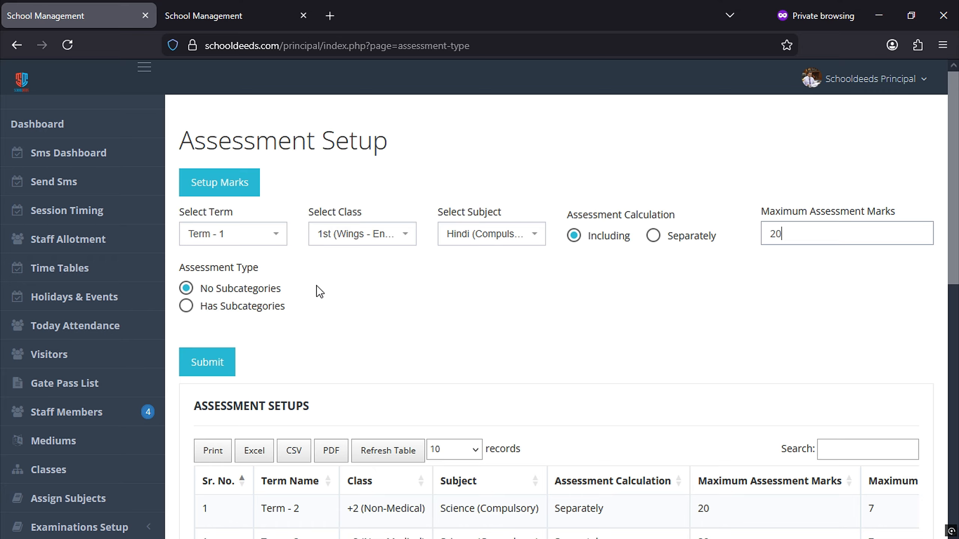
pyautogui.click(185, 307)
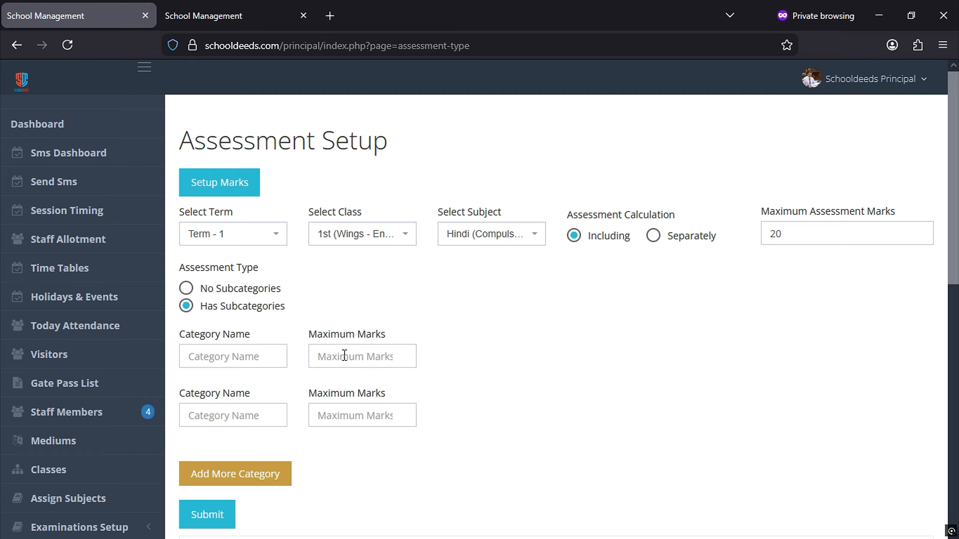
# Name the two assessment categories Notebook and Behaviour, and add a third category named Attendance.
pyautogui.click(243, 359)
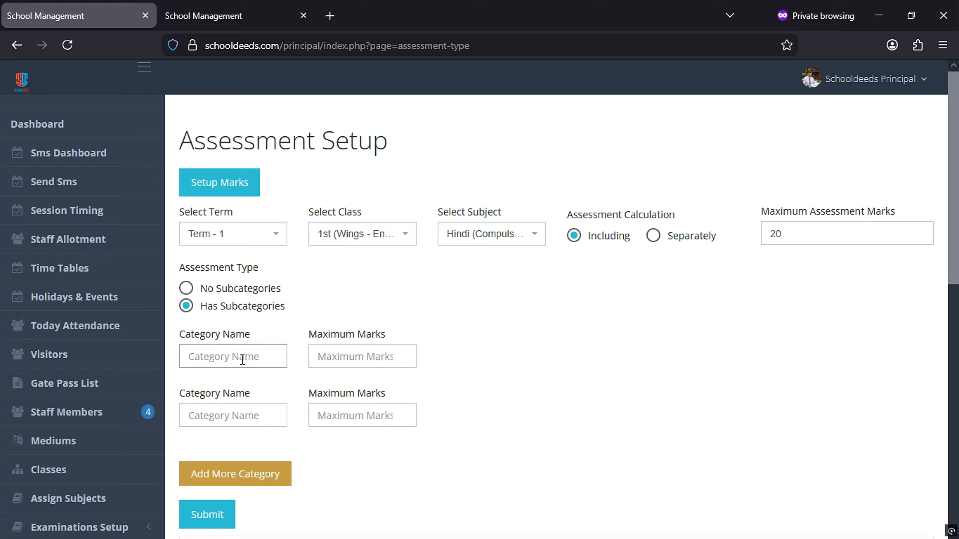
pyautogui.write('Notebook')
pyautogui.click(212, 423)
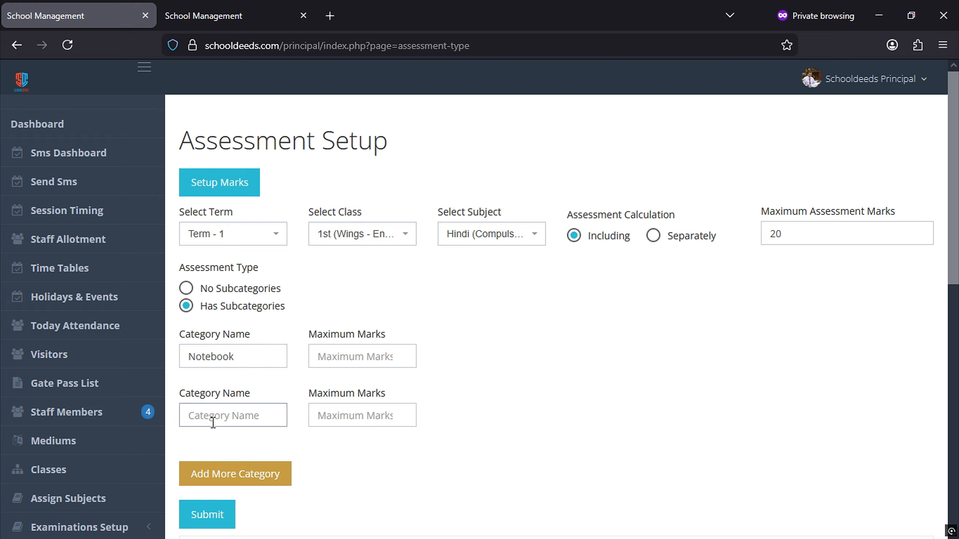
pyautogui.write('Behaviour')
pyautogui.click(240, 474)
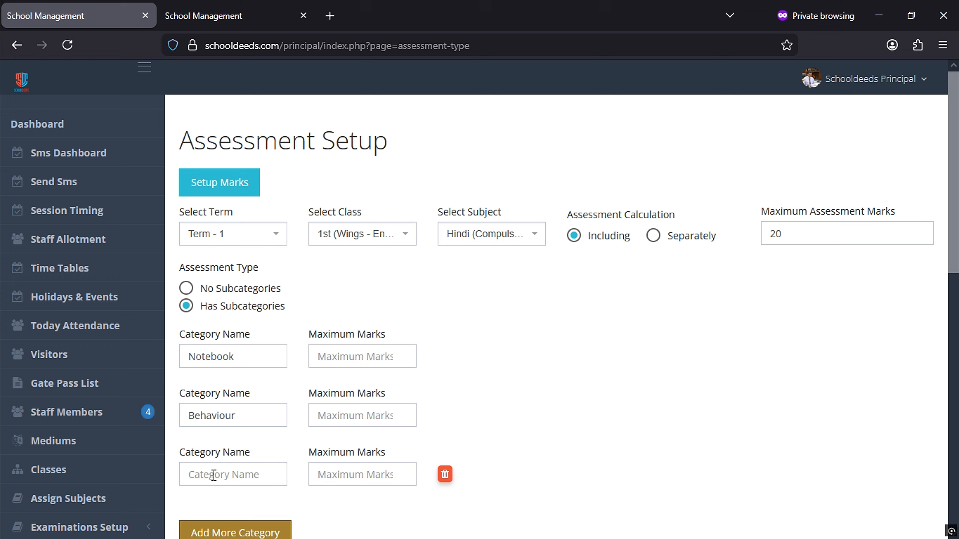
pyautogui.click(241, 475)
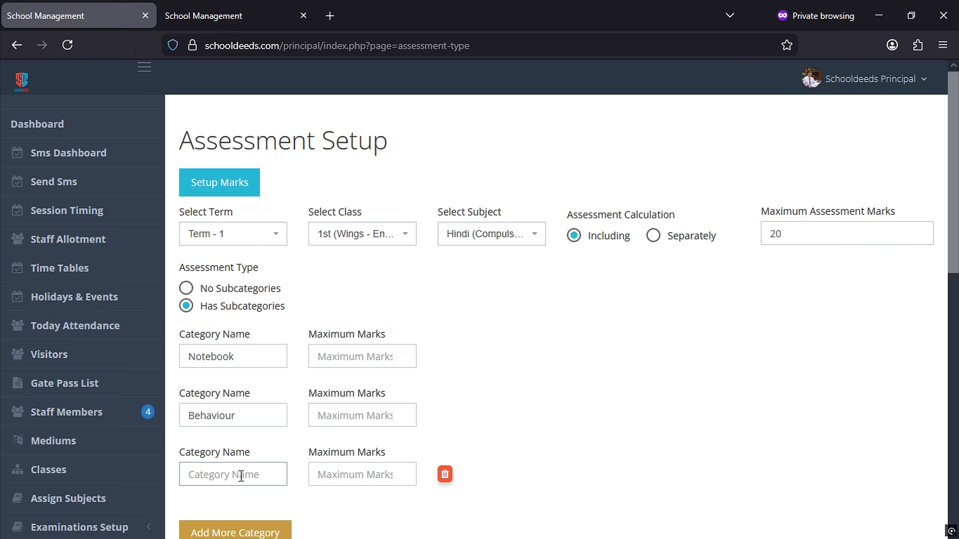
pyautogui.scroll(-2, 274, 468)
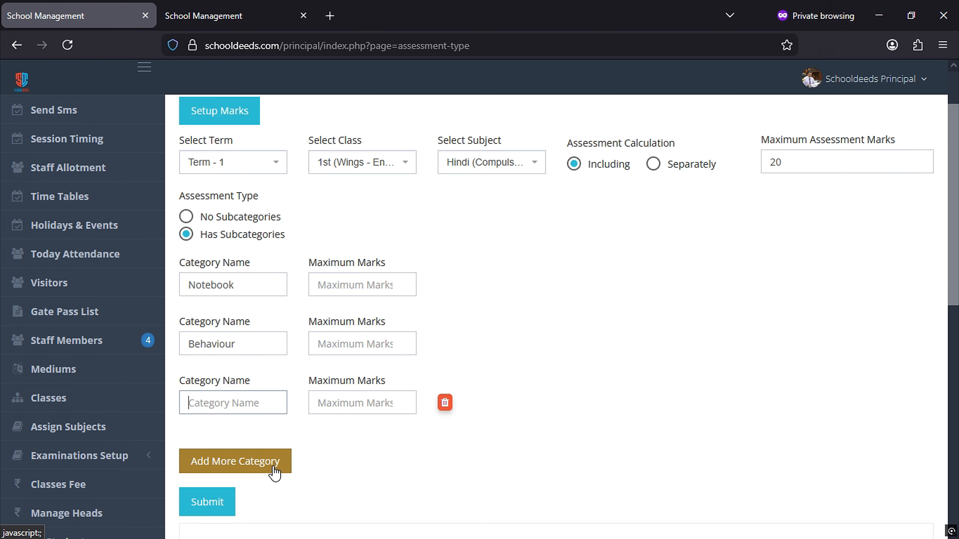
pyautogui.write('Attendance')
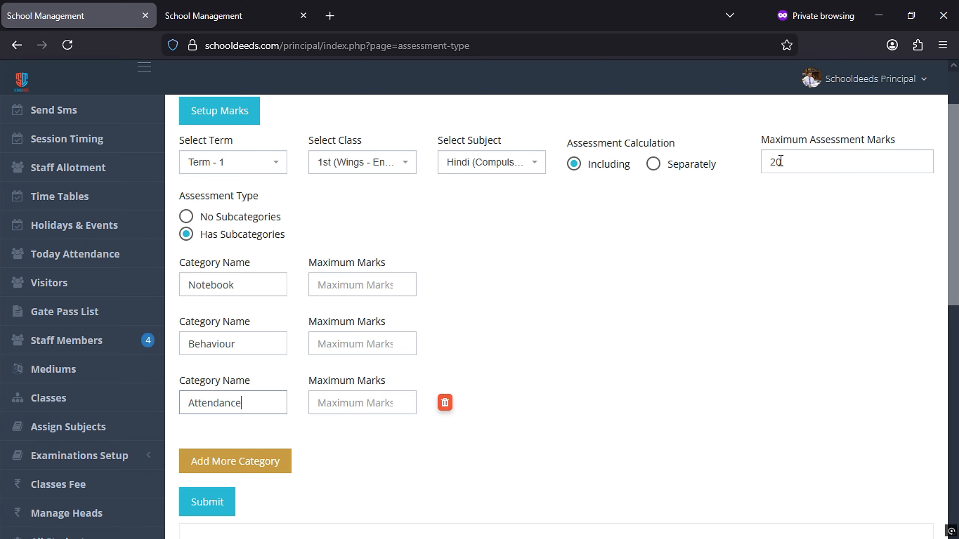
# Set the maximum marks to 10 for Notebook, 5 for Behaviour and 5 for Attendance.
pyautogui.click(371, 282)
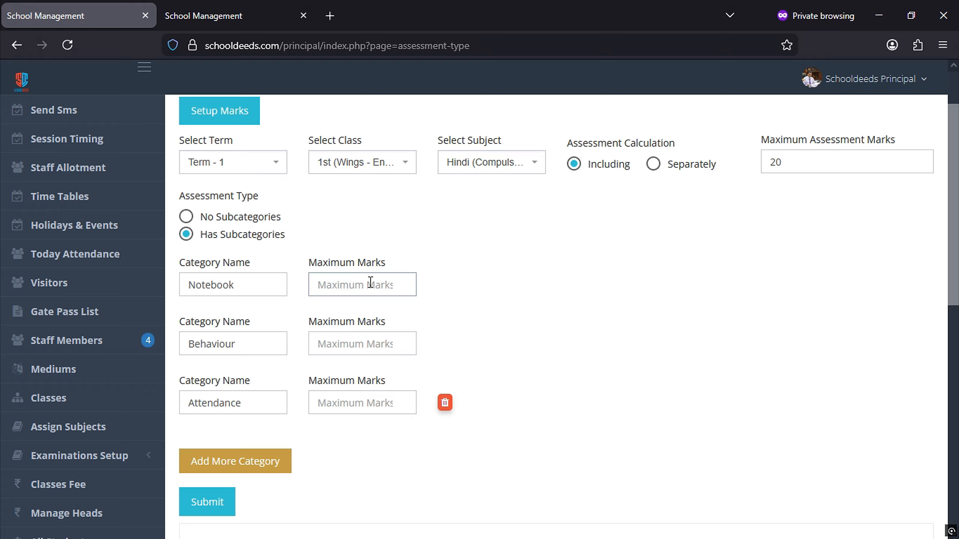
pyautogui.write('10')
pyautogui.click(350, 340)
pyautogui.write('5')
pyautogui.click(350, 399)
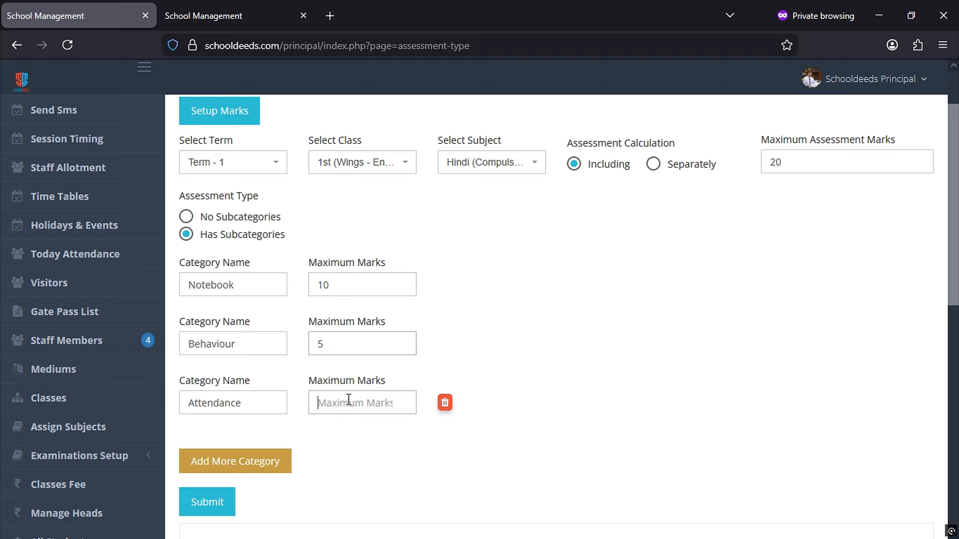
pyautogui.write('5')
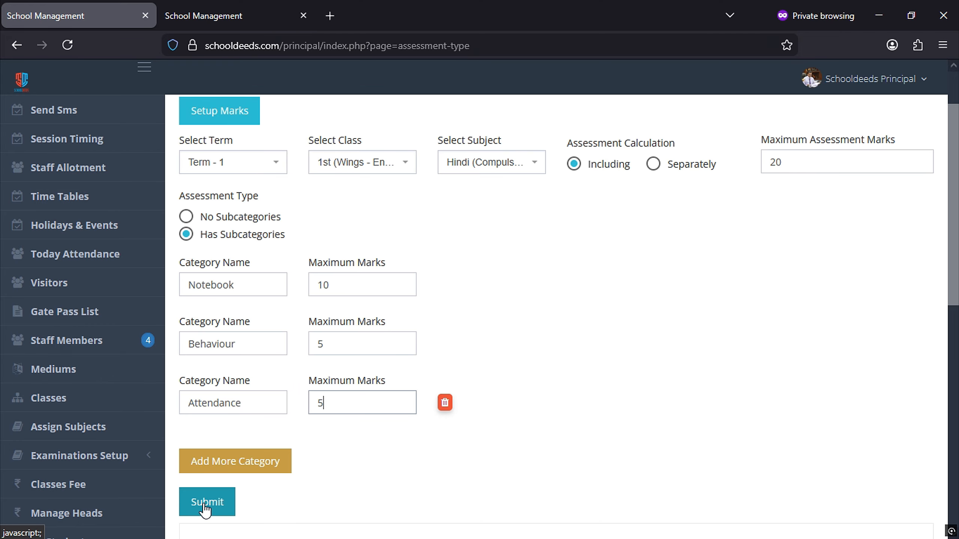
# Review the completed assessment setup form, submit it and dismiss the confirmation.
pyautogui.scroll(2, 206, 510)
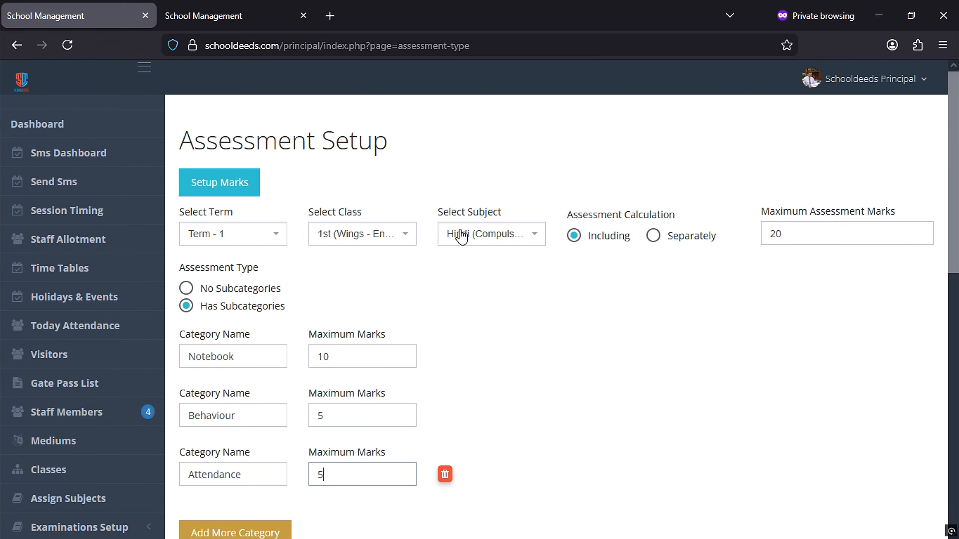
pyautogui.scroll(-2, 573, 387)
pyautogui.scroll(-3, 573, 387)
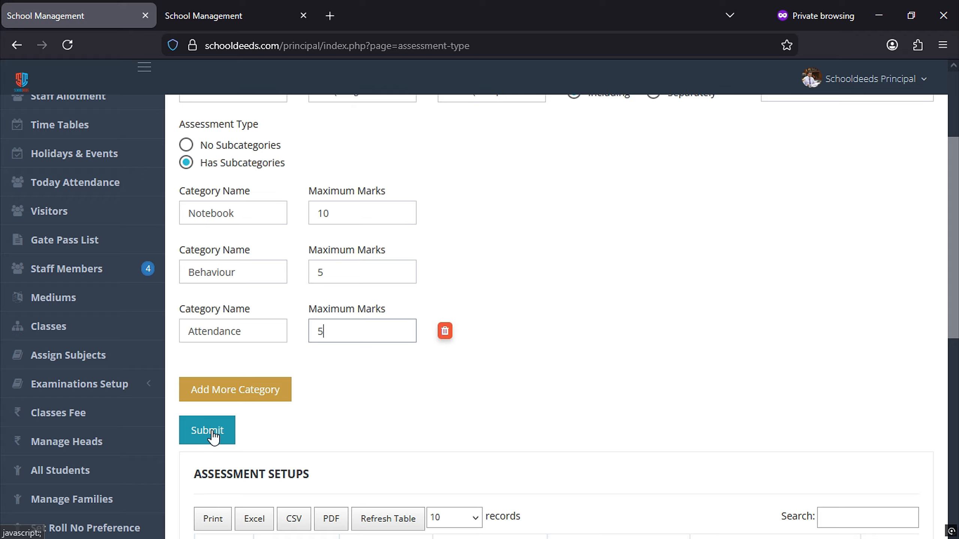
pyautogui.click(212, 431)
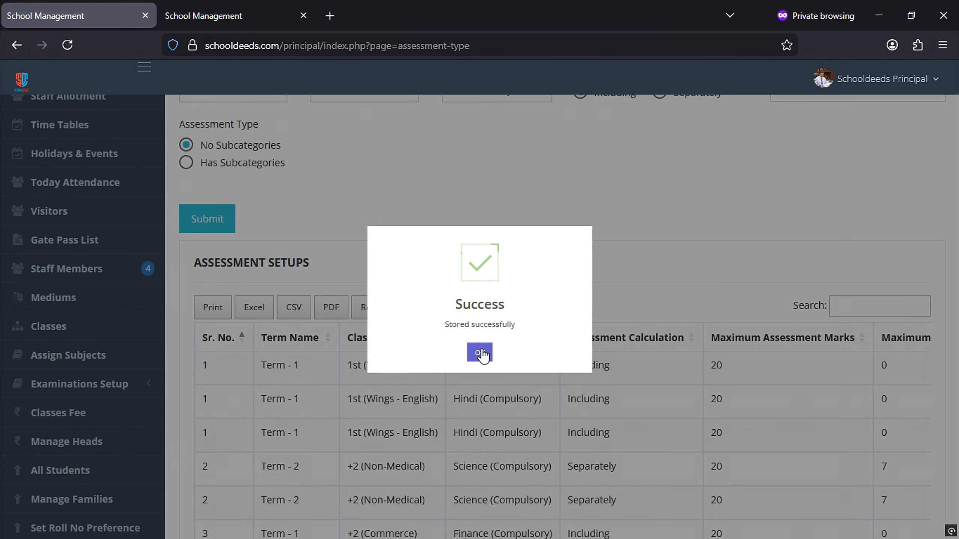
pyautogui.click(480, 353)
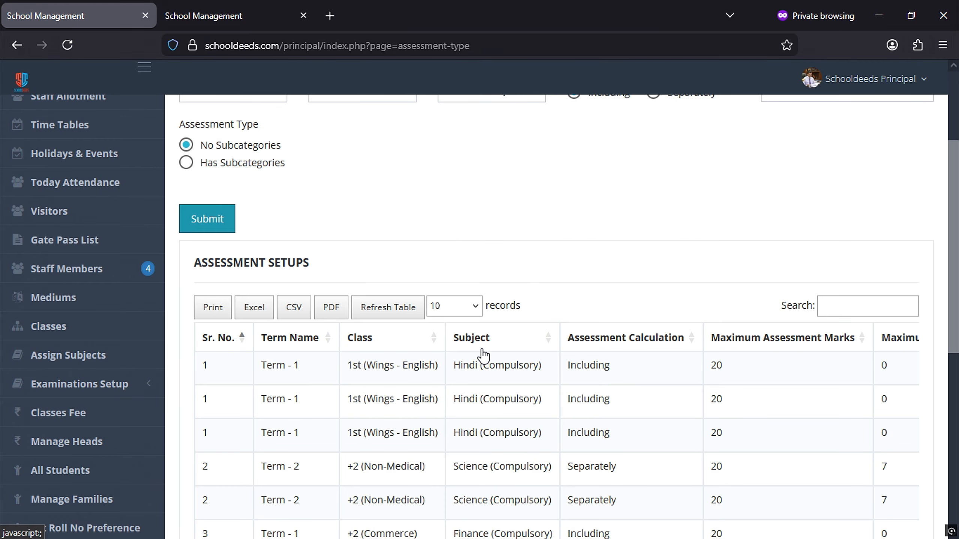
# Examine the new Hindi rows in the assessment setups table, including their calculation mode, marks and subcategory columns.
pyautogui.scroll(-2, 482, 355)
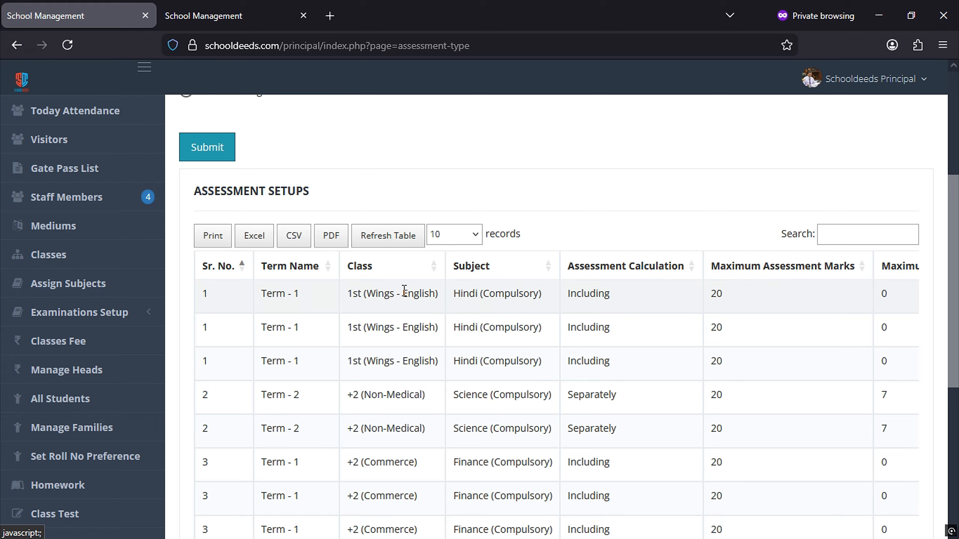
pyautogui.moveTo(454, 294); pyautogui.dragTo(608, 303)
pyautogui.click(616, 296)
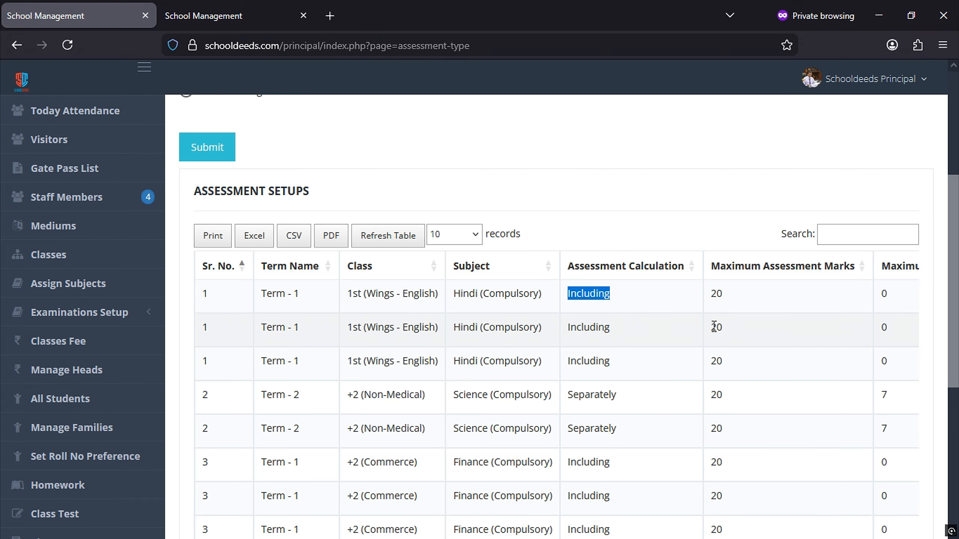
pyautogui.scroll(-5, 734, 326)
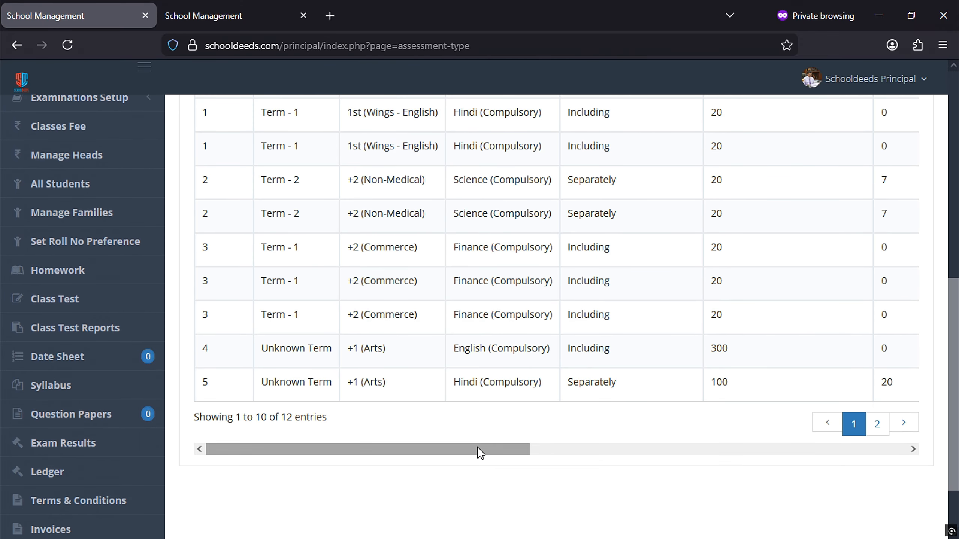
pyautogui.moveTo(477, 450); pyautogui.dragTo(694, 453)
pyautogui.scroll(2, 685, 405)
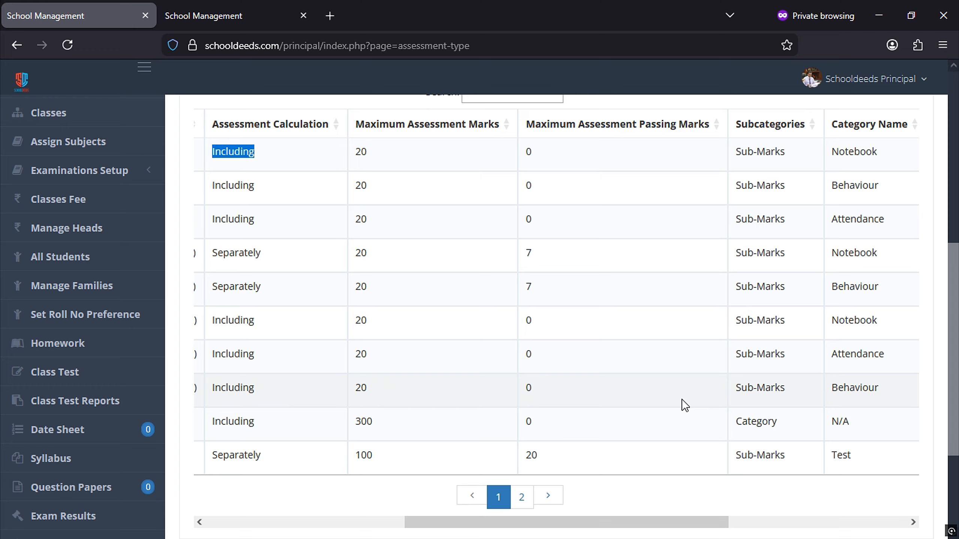
pyautogui.scroll(3, 685, 406)
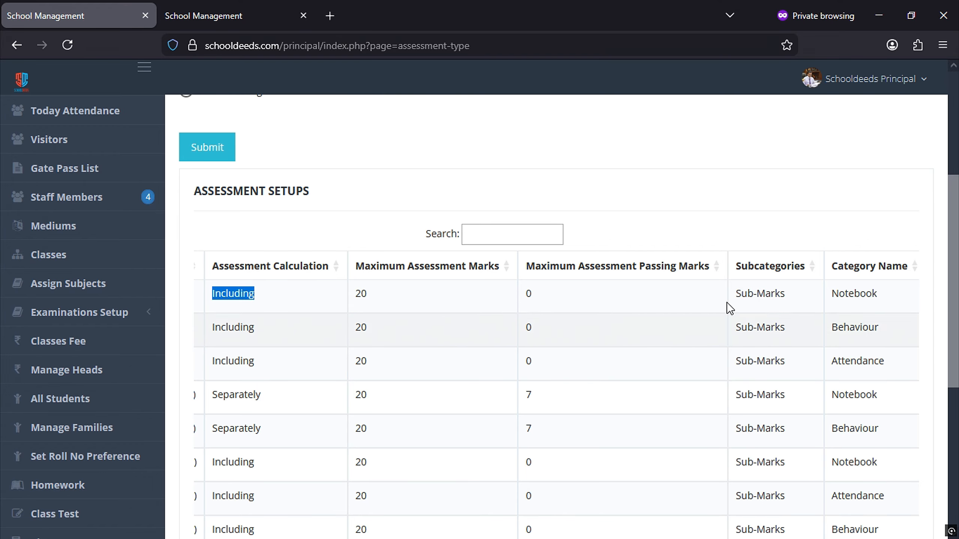
pyautogui.scroll(5, 717, 299)
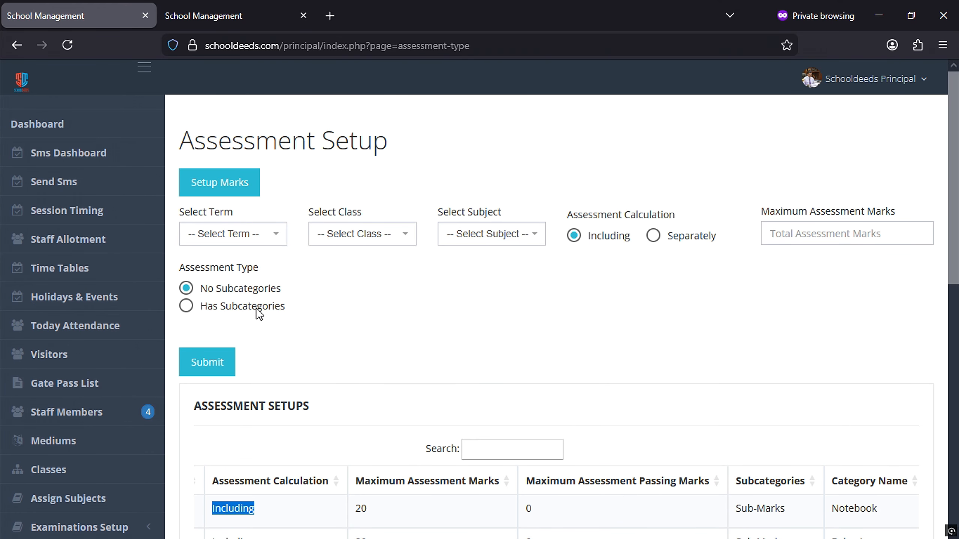
pyautogui.scroll(-5, 819, 359)
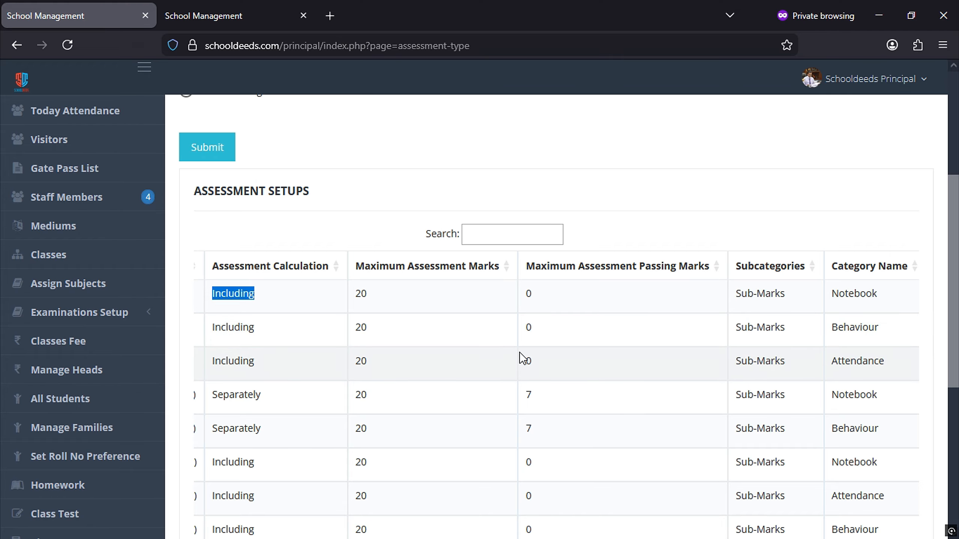
# Return to the assessment form from the setups table and select Term - 2 for a new setup.
pyautogui.scroll(-5, 521, 358)
pyautogui.hscroll(-5, 460, 359)
pyautogui.scroll(5, 444, 353)
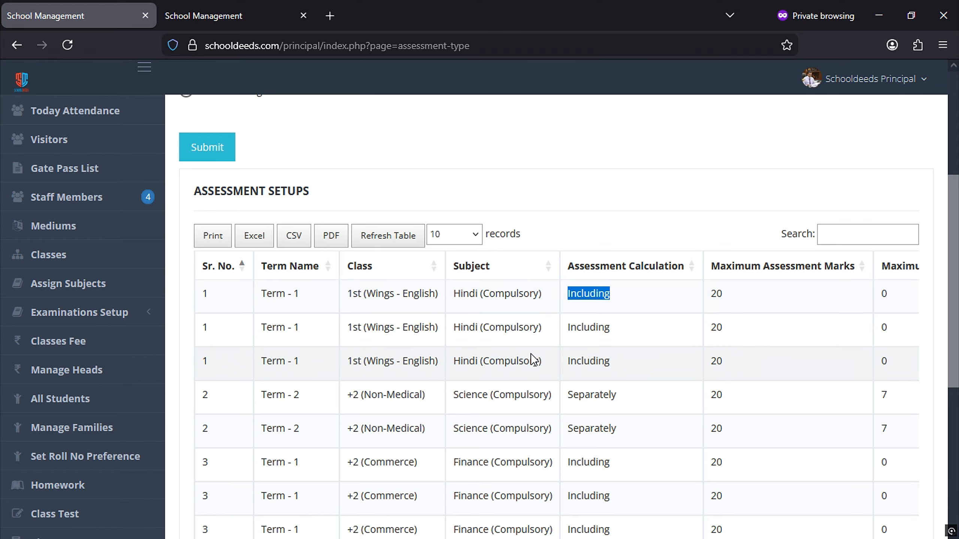
pyautogui.scroll(4, 534, 359)
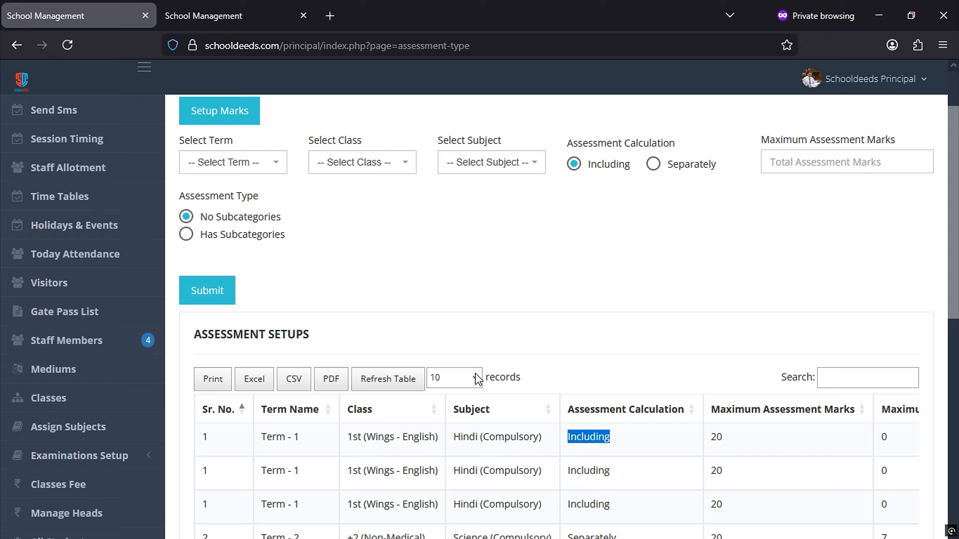
pyautogui.scroll(2, 478, 379)
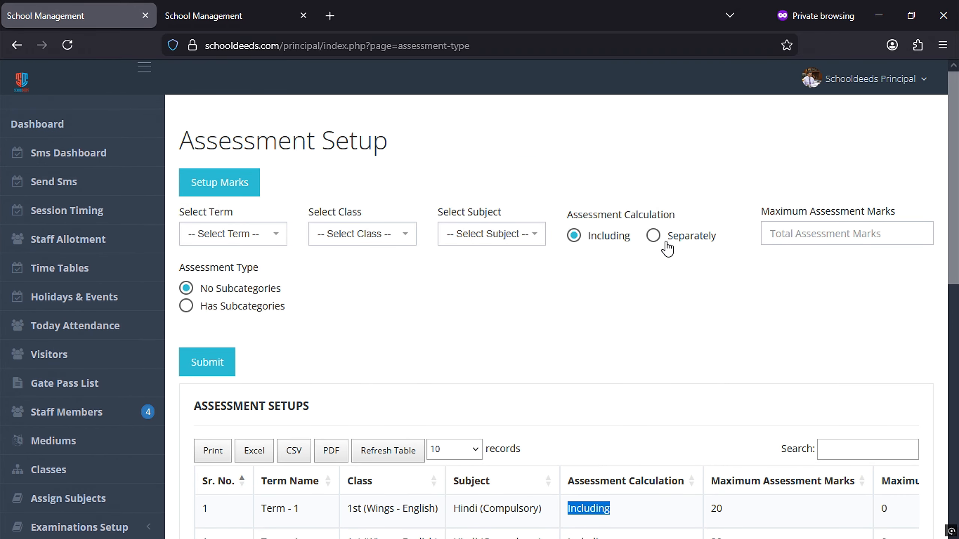
pyautogui.click(225, 234)
pyautogui.click(230, 331)
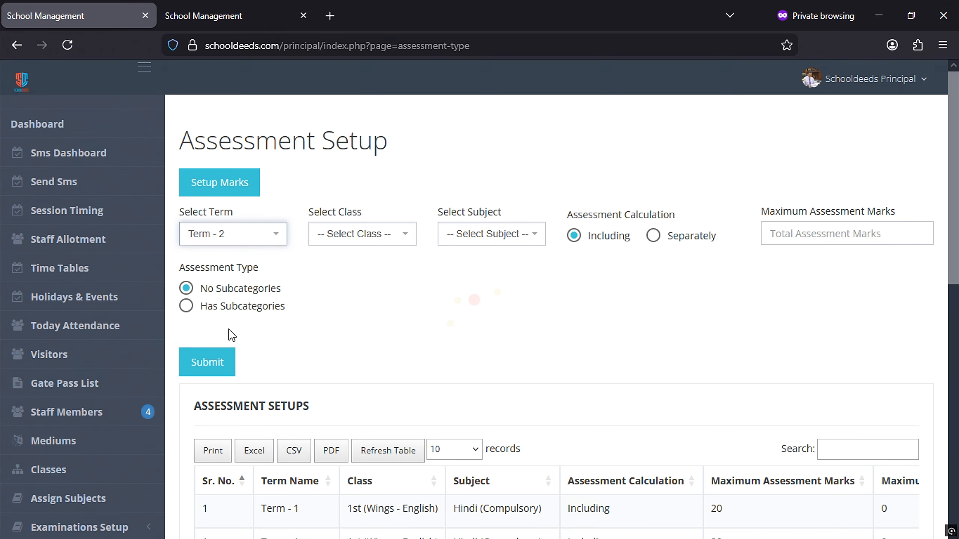
# Select the class 7th (Shades - English) and the subject Mathematics (Compulsory) for the new setup.
pyautogui.click(342, 237)
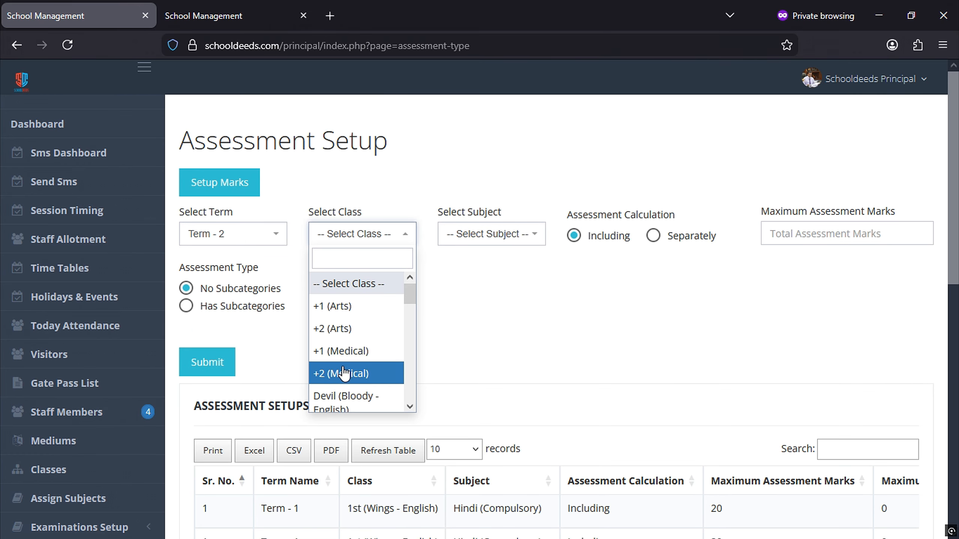
pyautogui.scroll(-5, 349, 340)
pyautogui.scroll(-3, 345, 324)
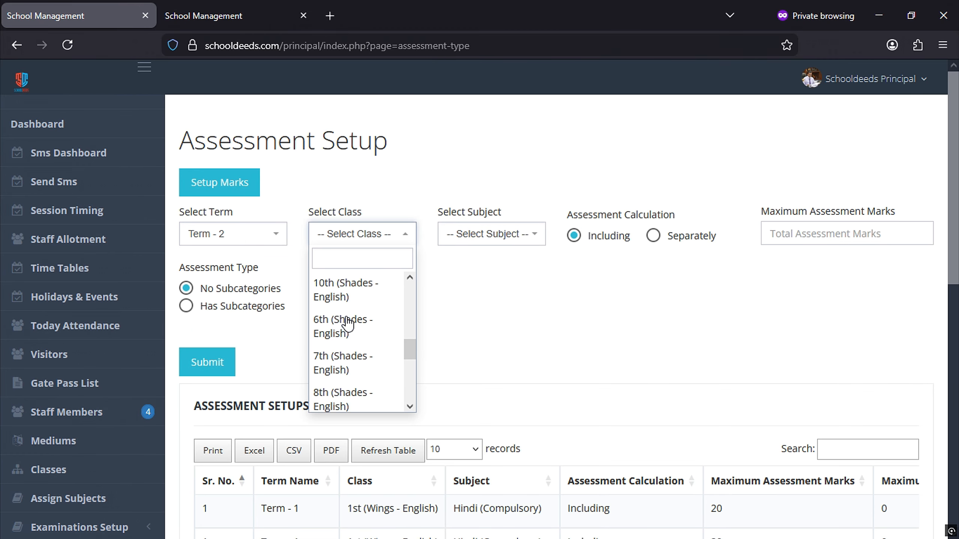
pyautogui.click(335, 356)
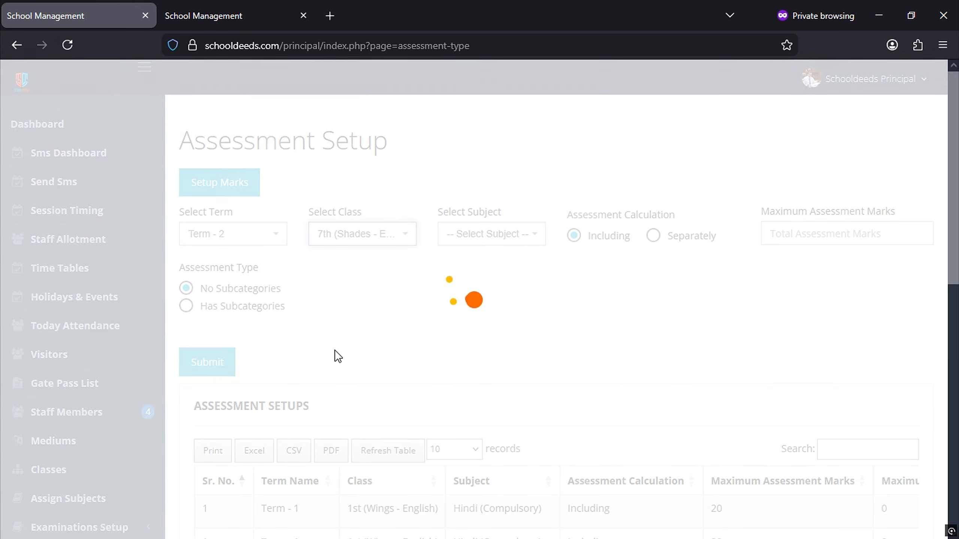
pyautogui.click(461, 240)
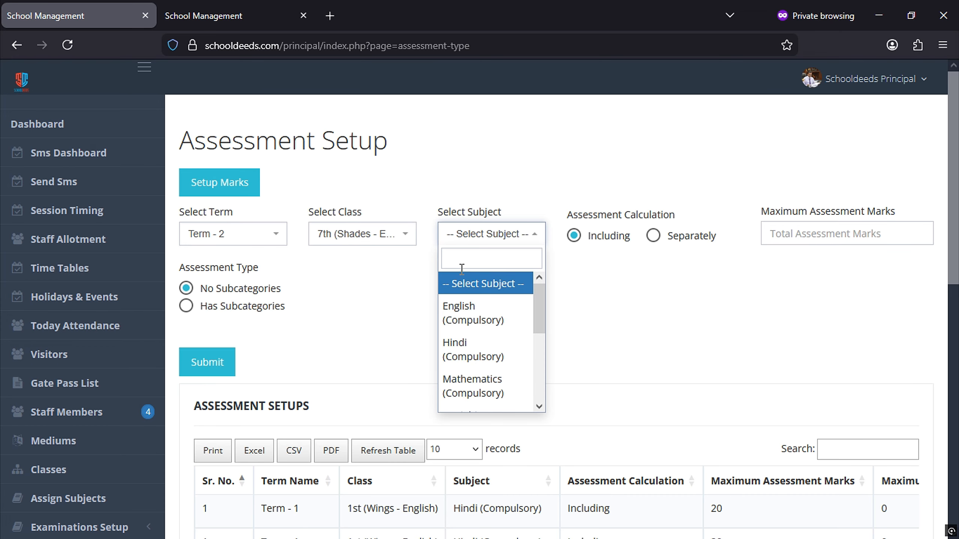
pyautogui.click(471, 386)
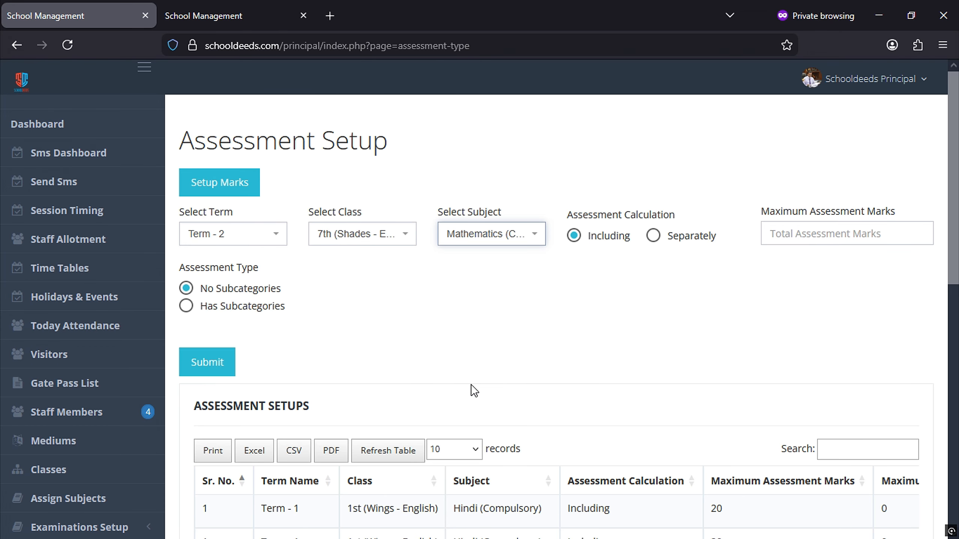
# Set the assessment calculation to Separately, with 20 maximum assessment marks and 7 passing assessment marks.
pyautogui.click(655, 240)
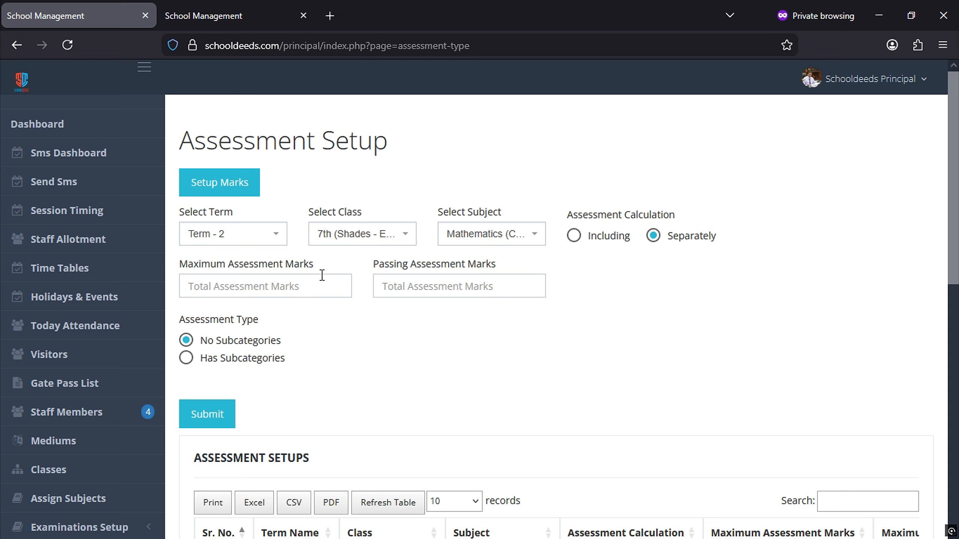
pyautogui.click(224, 289)
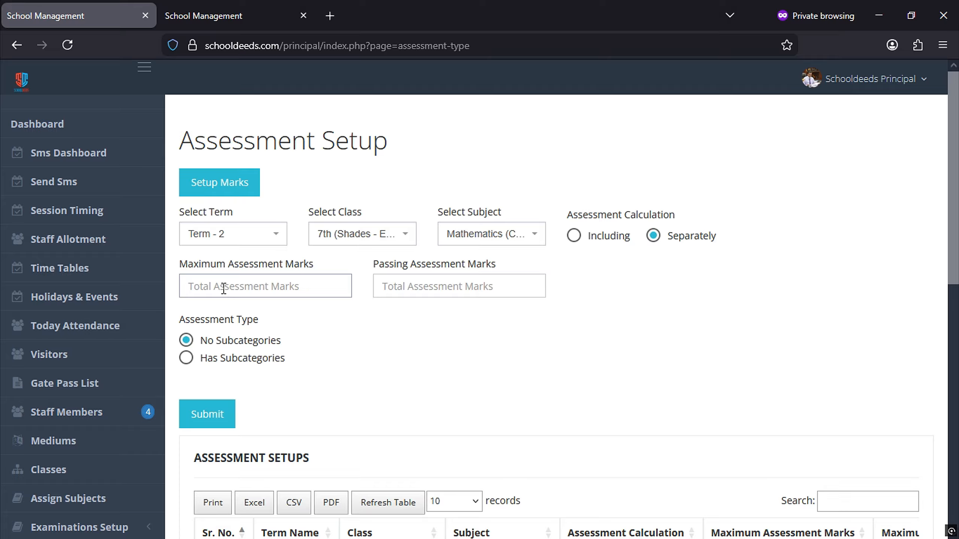
pyautogui.write('20')
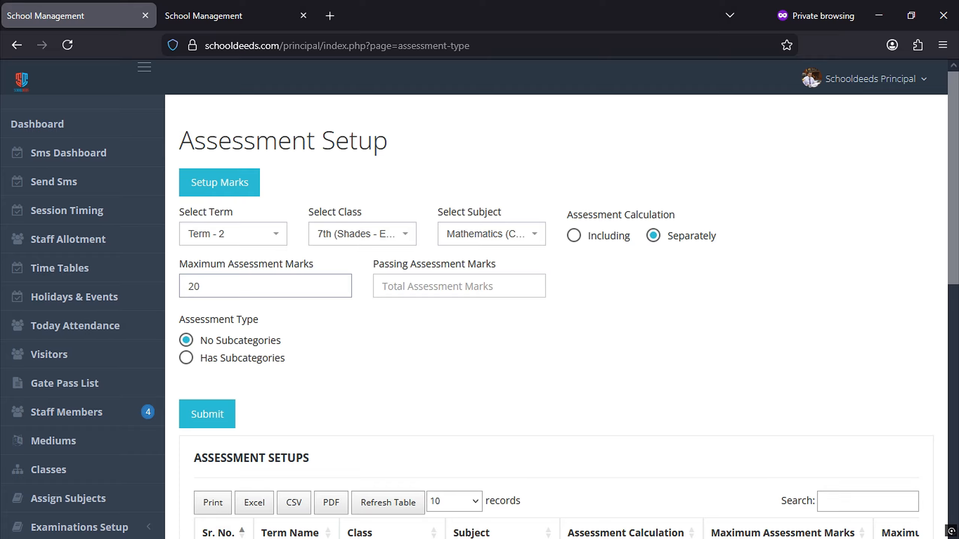
pyautogui.click(403, 289)
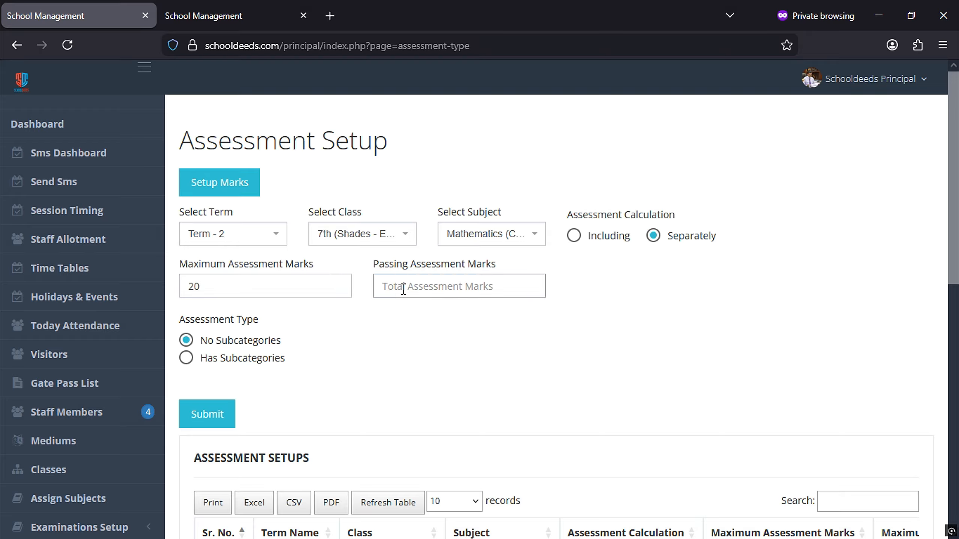
pyautogui.write('7')
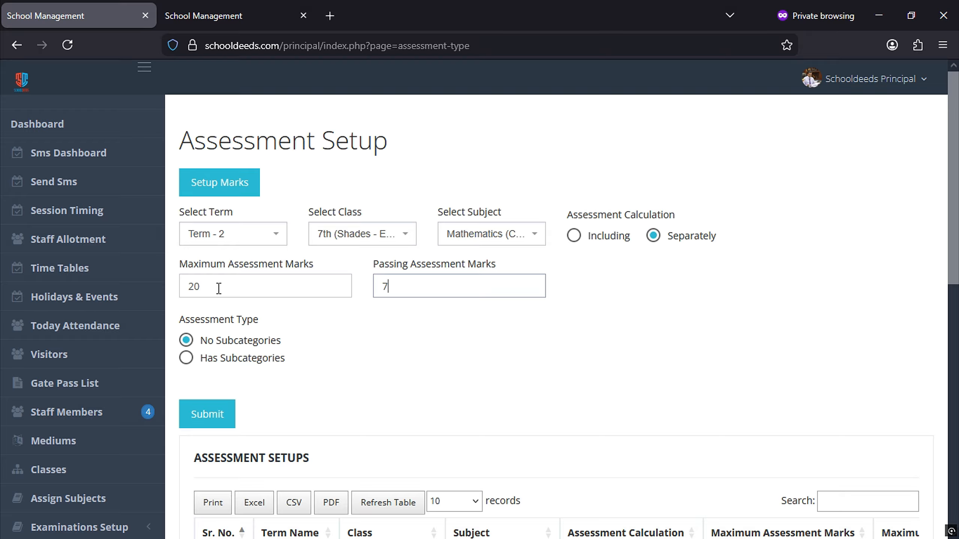
pyautogui.moveTo(219, 288); pyautogui.dragTo(184, 288)
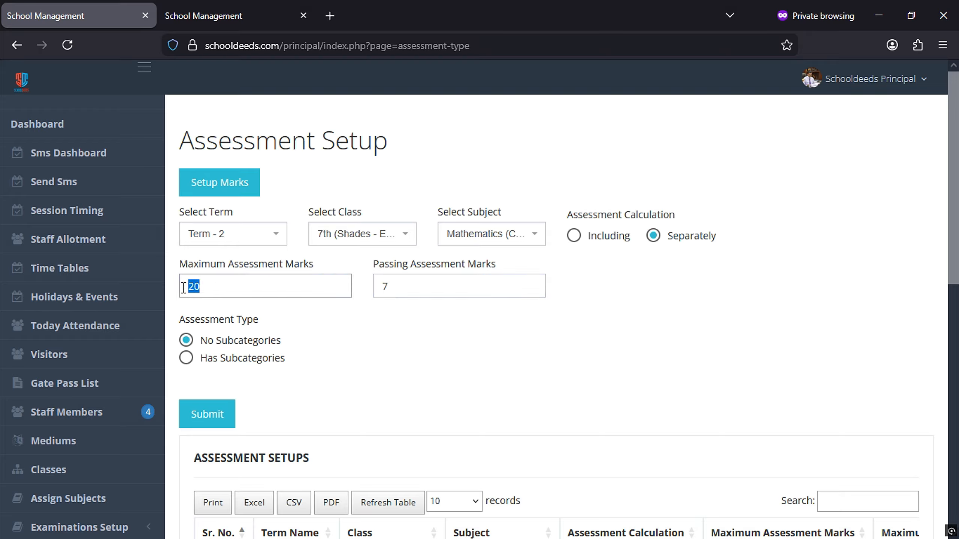
pyautogui.click(406, 287)
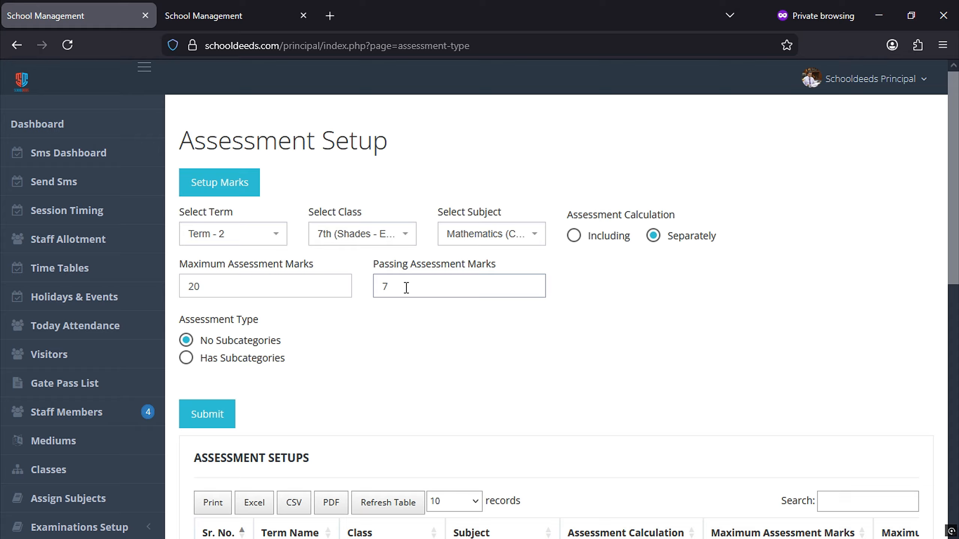
pyautogui.moveTo(406, 288); pyautogui.dragTo(359, 284)
pyautogui.click(365, 367)
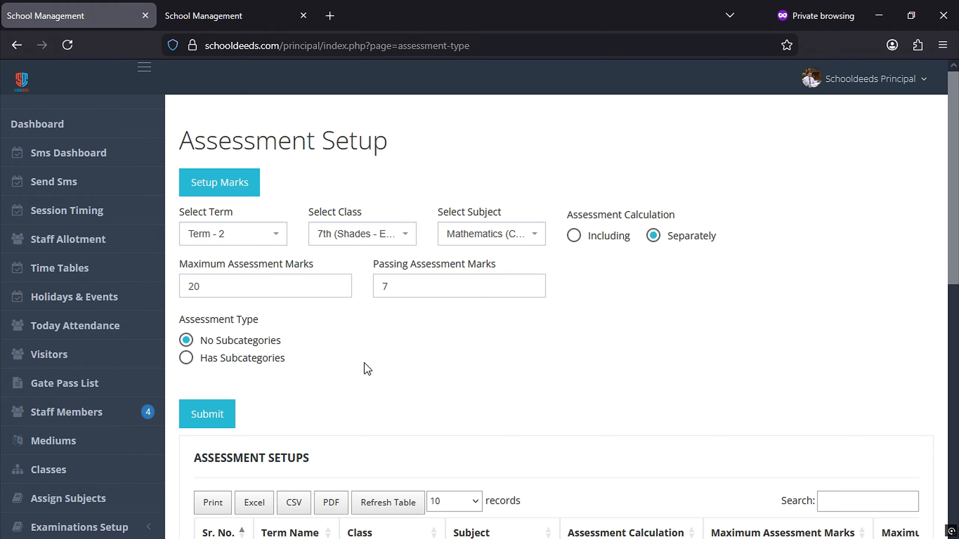
# Set the assessment type to Has Subcategories and name the two categories Notebook and Attendance.
pyautogui.click(185, 359)
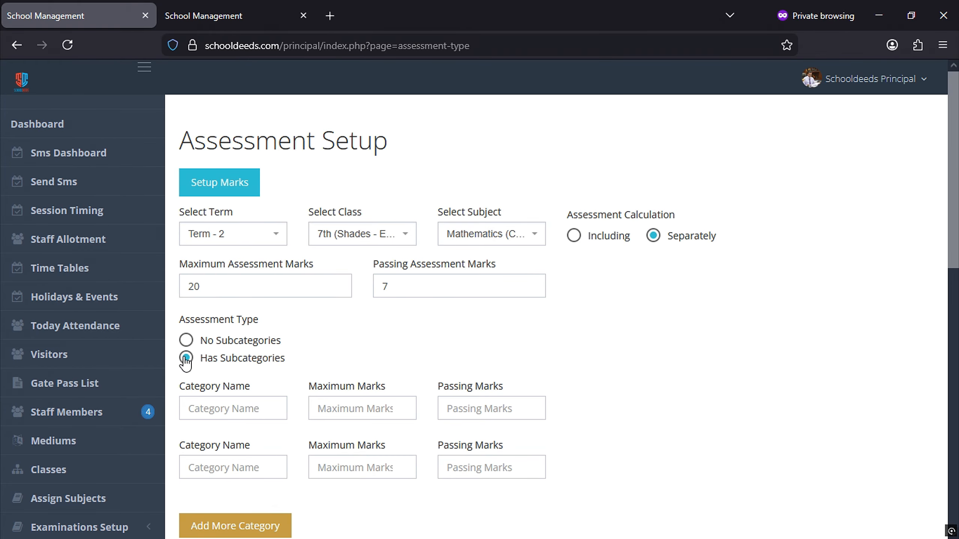
pyautogui.moveTo(230, 291); pyautogui.dragTo(168, 286)
pyautogui.moveTo(379, 286); pyautogui.dragTo(348, 284)
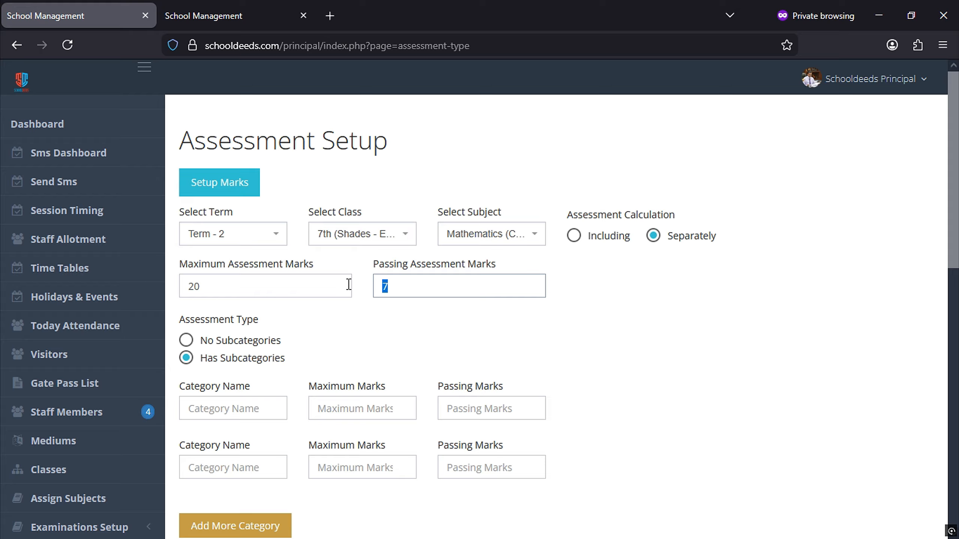
pyautogui.click(474, 333)
pyautogui.scroll(-2, 442, 328)
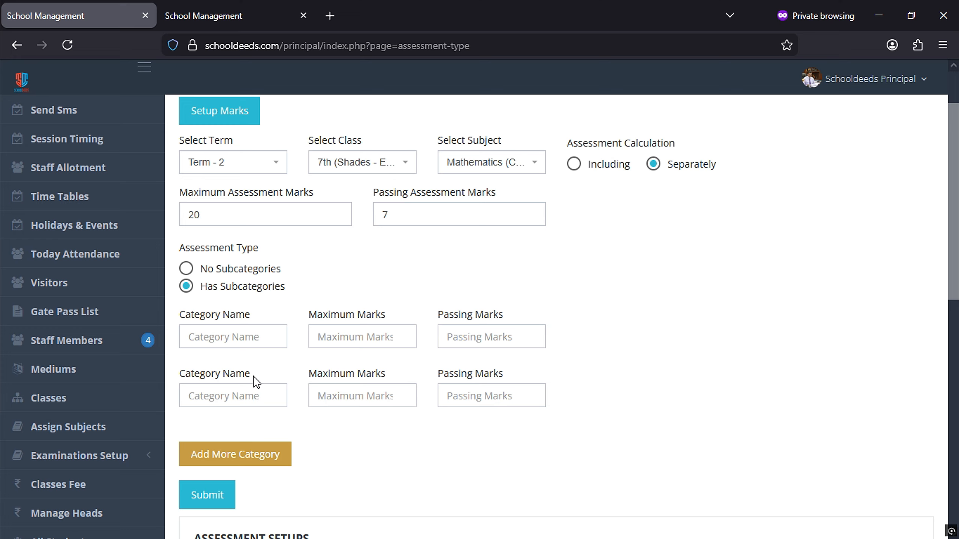
pyautogui.click(224, 341)
pyautogui.write('No')
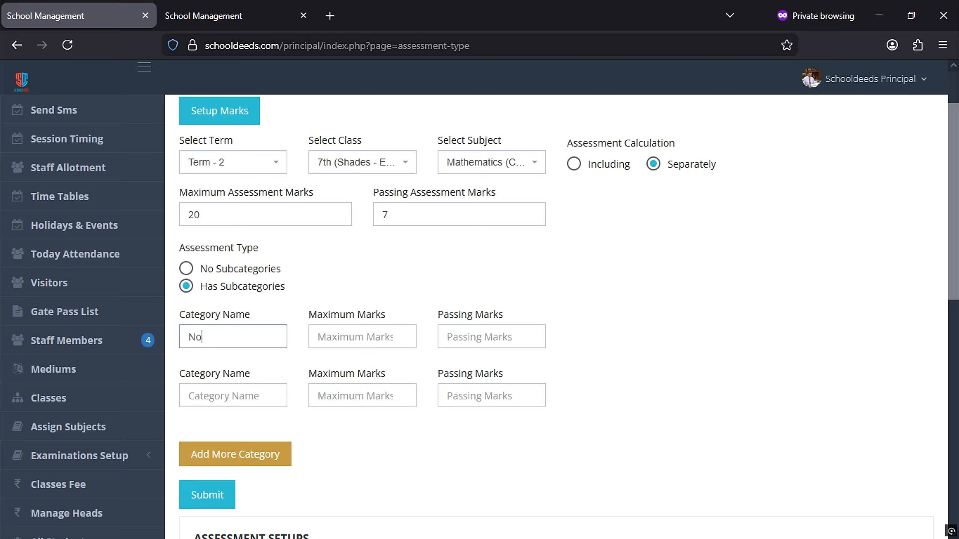
pyautogui.write('tebook')
pyautogui.click(255, 393)
pyautogui.write('Attendance')
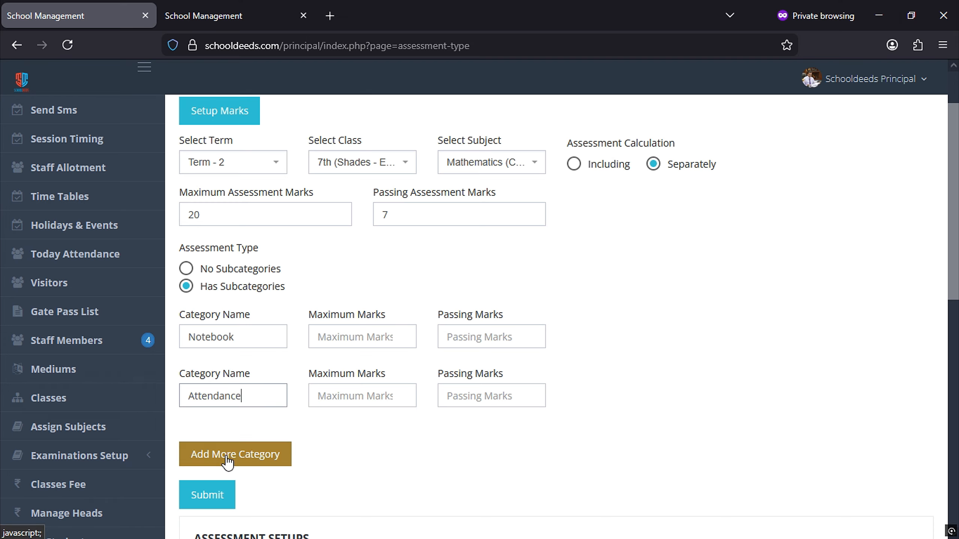
# Set the maximum marks to 10 for both the Notebook and Attendance categories.
pyautogui.scroll(2, 331, 369)
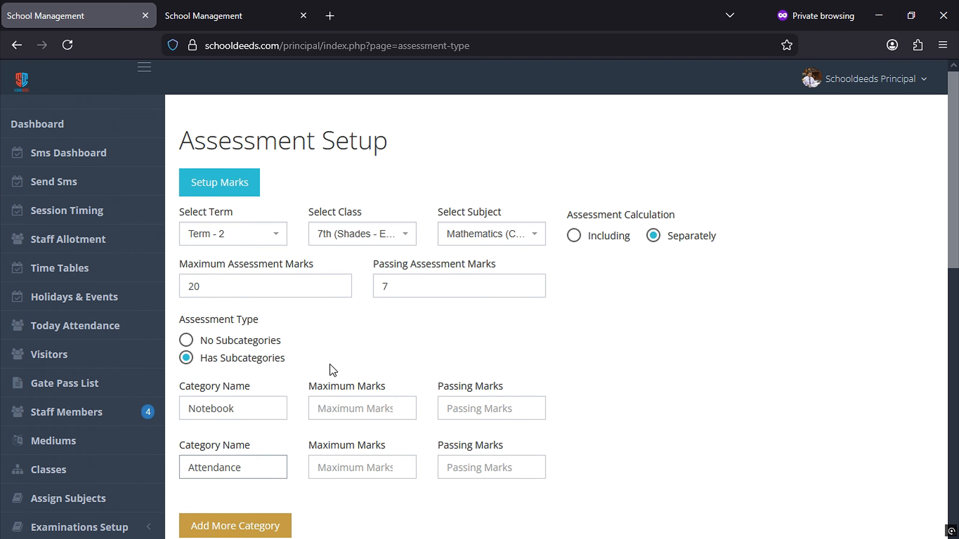
pyautogui.click(354, 408)
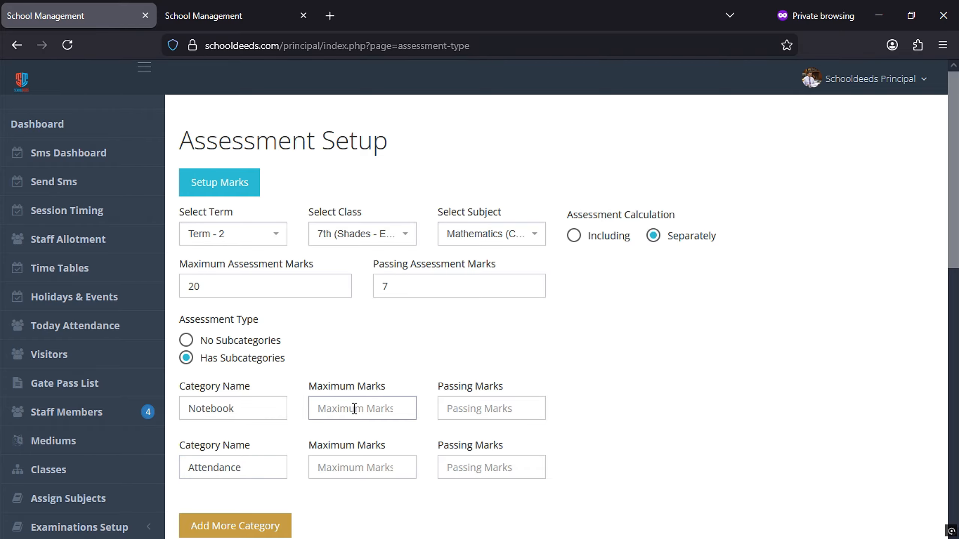
pyautogui.write('10')
pyautogui.click(339, 459)
pyautogui.write('10')
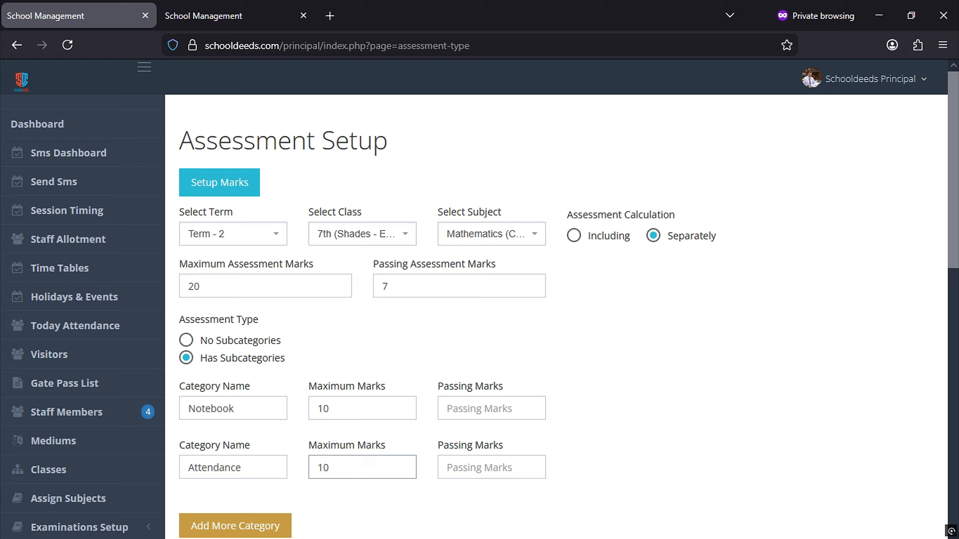
# Set the passing marks to 4 for Notebook and 3 for Attendance.
pyautogui.click(490, 406)
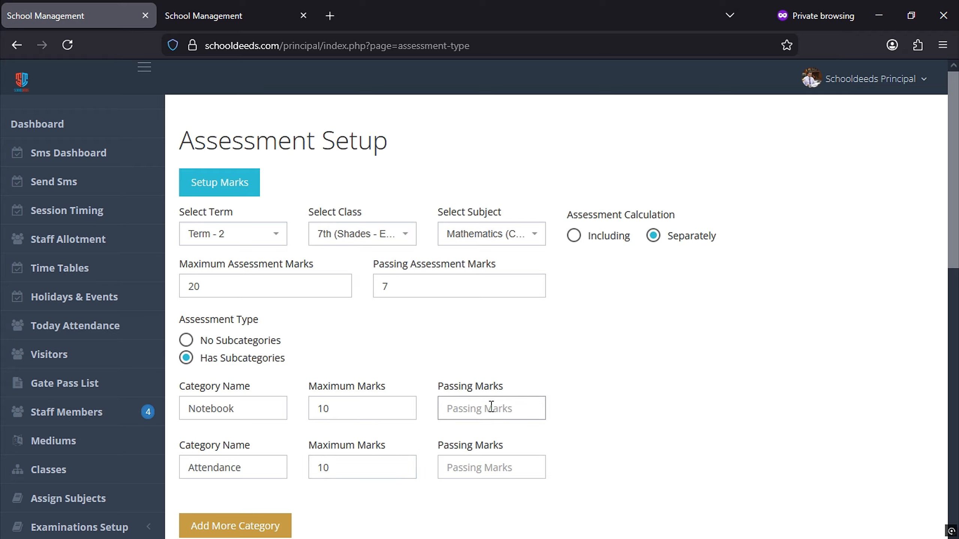
pyautogui.write('4')
pyautogui.click(490, 468)
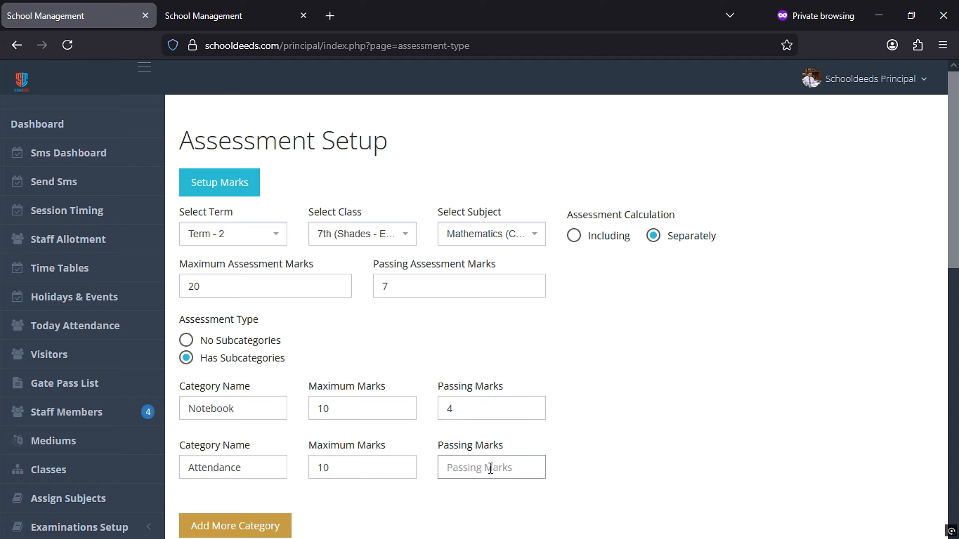
pyautogui.write('3')
# Compare the maximum and passing marks of both categories with the overall maximum and passing assessment marks.
pyautogui.moveTo(464, 403); pyautogui.dragTo(437, 390)
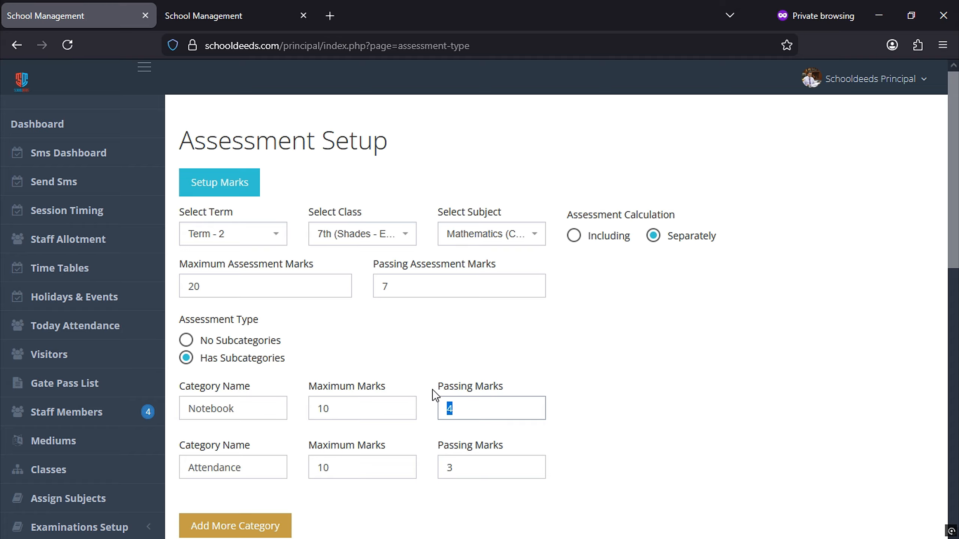
pyautogui.click(461, 419)
pyautogui.doubleClick(208, 289)
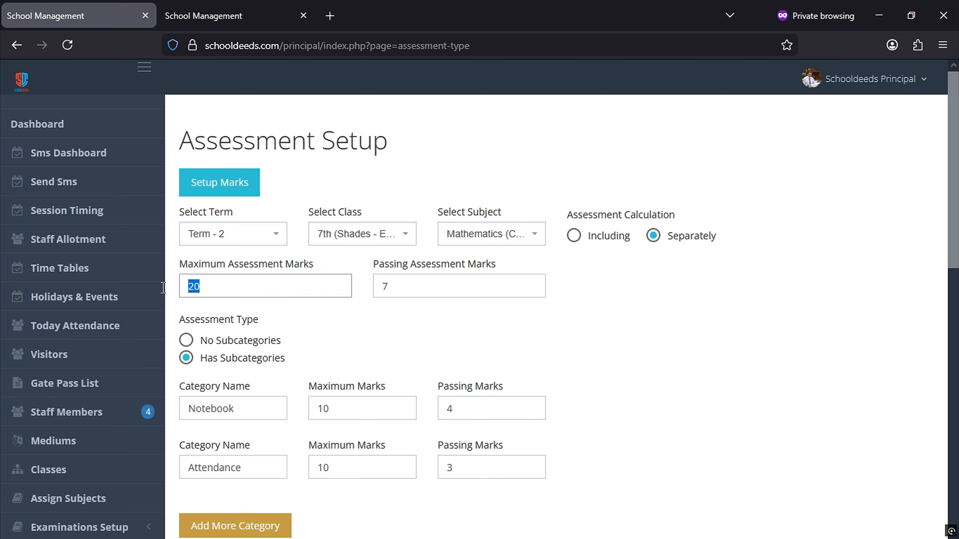
pyautogui.doubleClick(336, 414)
pyautogui.doubleClick(343, 469)
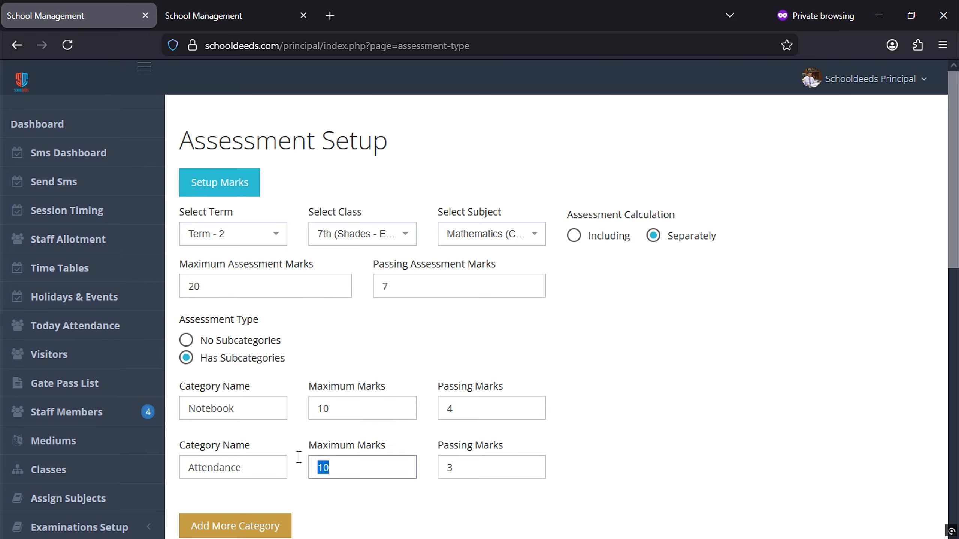
pyautogui.doubleClick(208, 287)
pyautogui.doubleClick(472, 414)
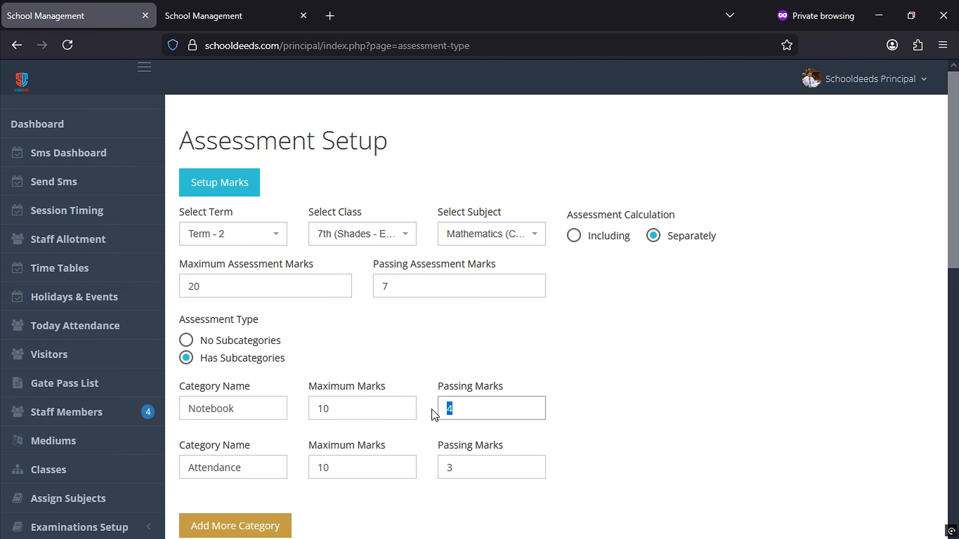
pyautogui.doubleClick(465, 464)
pyautogui.doubleClick(410, 288)
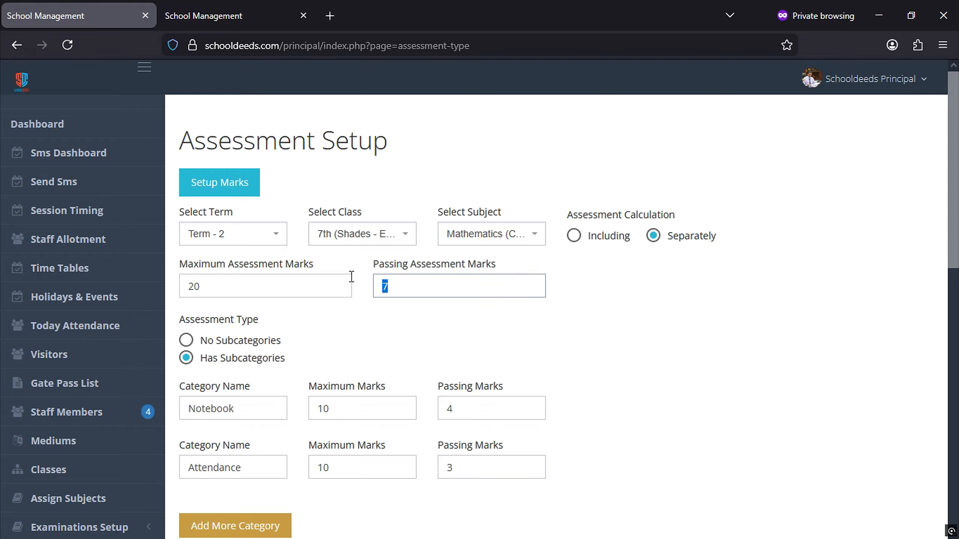
# Submit the Mathematics assessment setup and dismiss the confirmation.
pyautogui.scroll(-4, 496, 388)
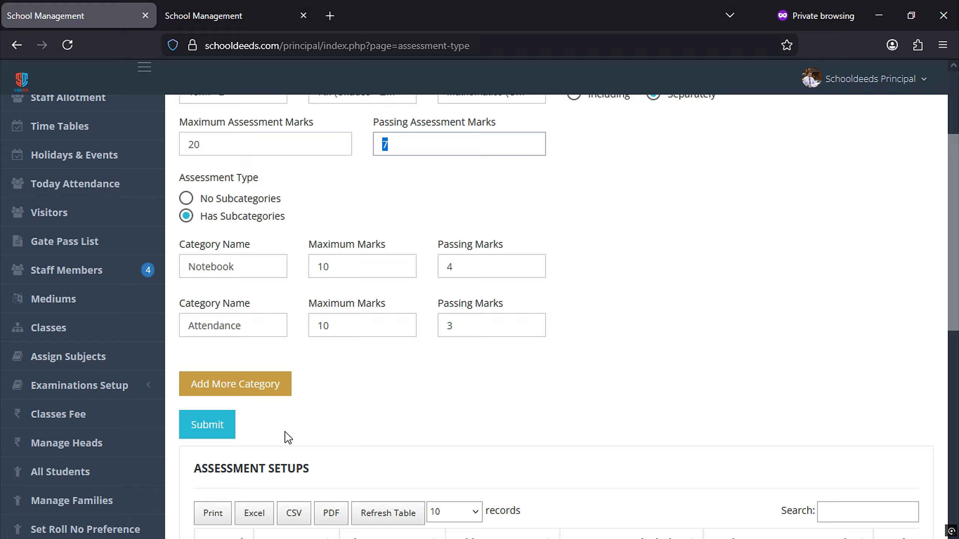
pyautogui.click(218, 432)
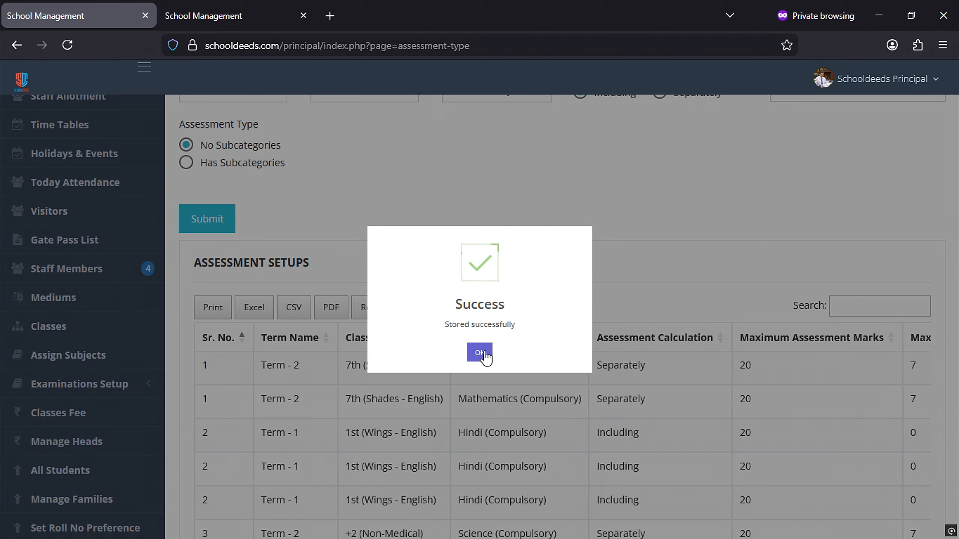
pyautogui.click(484, 356)
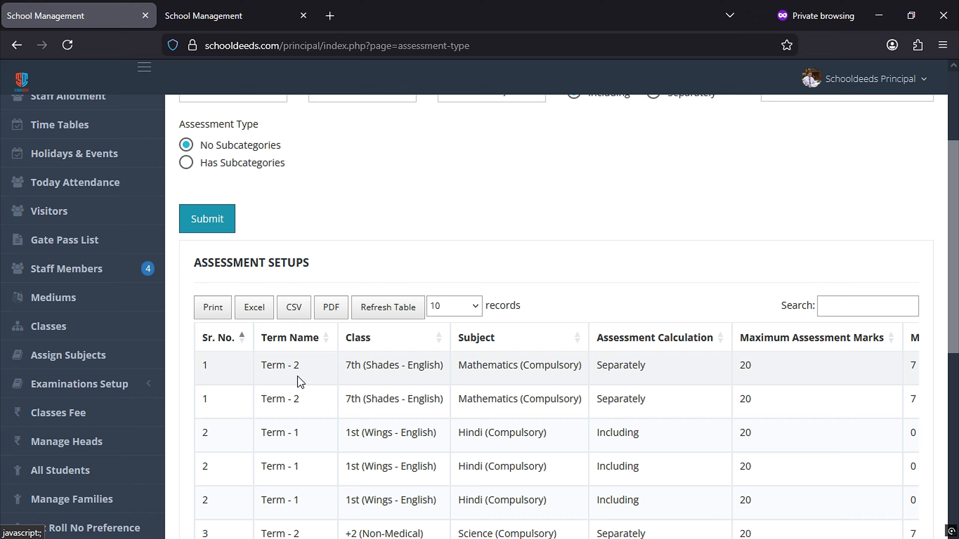
# Check the term, class, subject and calculation type of the new Mathematics entries in the Assessment Setups table.
pyautogui.scroll(-1, 294, 382)
pyautogui.scroll(-2, 293, 382)
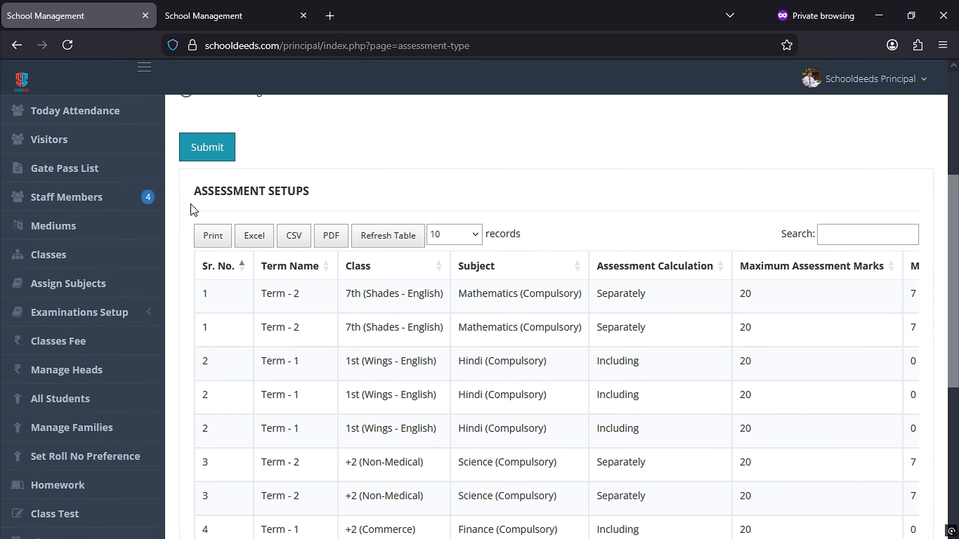
pyautogui.moveTo(196, 188); pyautogui.dragTo(313, 192)
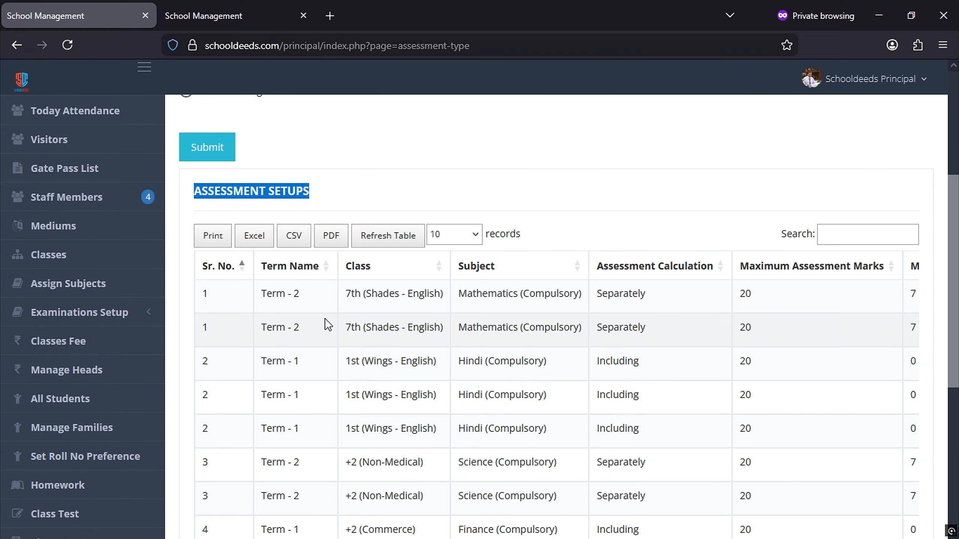
pyautogui.click(341, 304)
pyautogui.moveTo(347, 297); pyautogui.dragTo(565, 301)
pyautogui.click(276, 291)
pyautogui.tripleClick(276, 290)
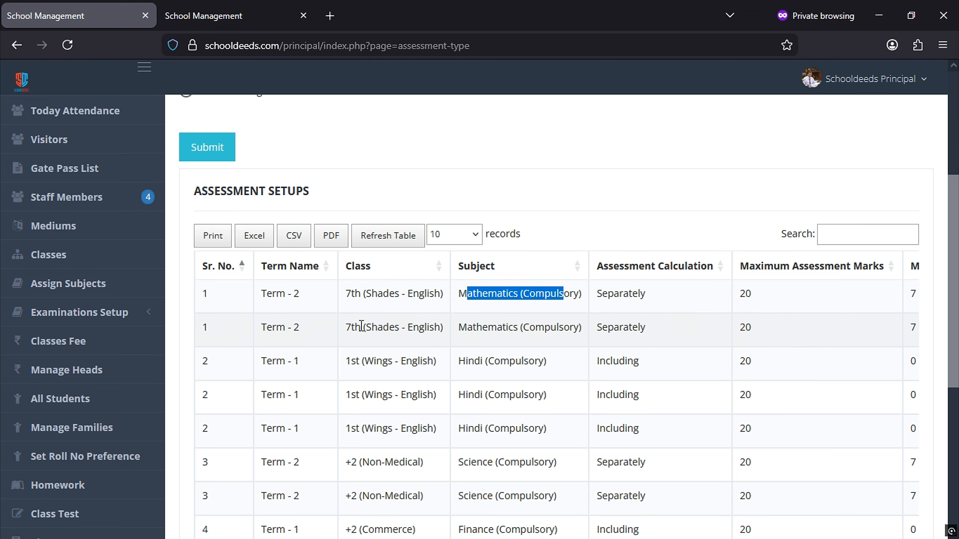
pyautogui.click(335, 328)
pyautogui.moveTo(261, 295); pyautogui.dragTo(710, 334)
# Examine the category names, maximum marks and passing marks stored for the Mathematics and Hindi entries.
pyautogui.scroll(-5, 697, 339)
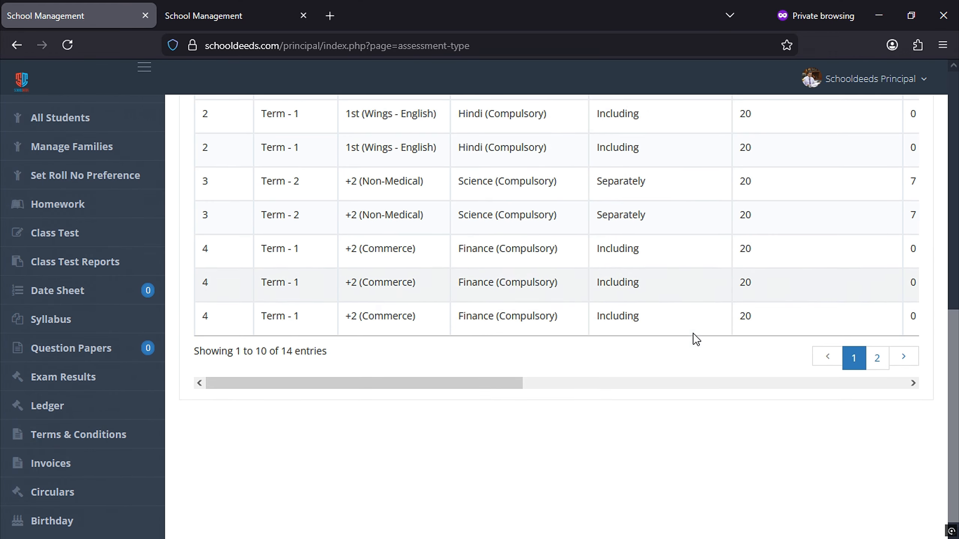
pyautogui.moveTo(486, 377); pyautogui.dragTo(845, 377)
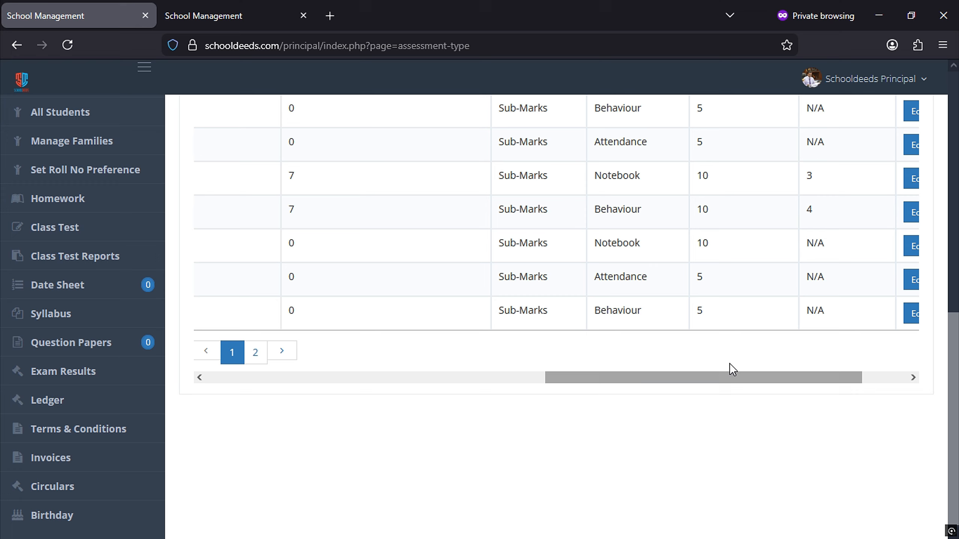
pyautogui.scroll(5, 685, 360)
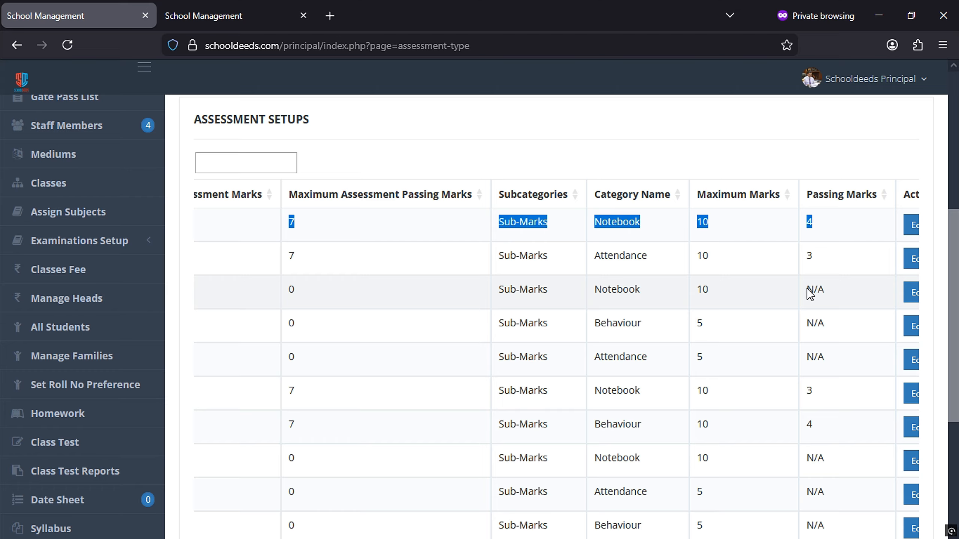
pyautogui.moveTo(808, 293); pyautogui.dragTo(830, 364)
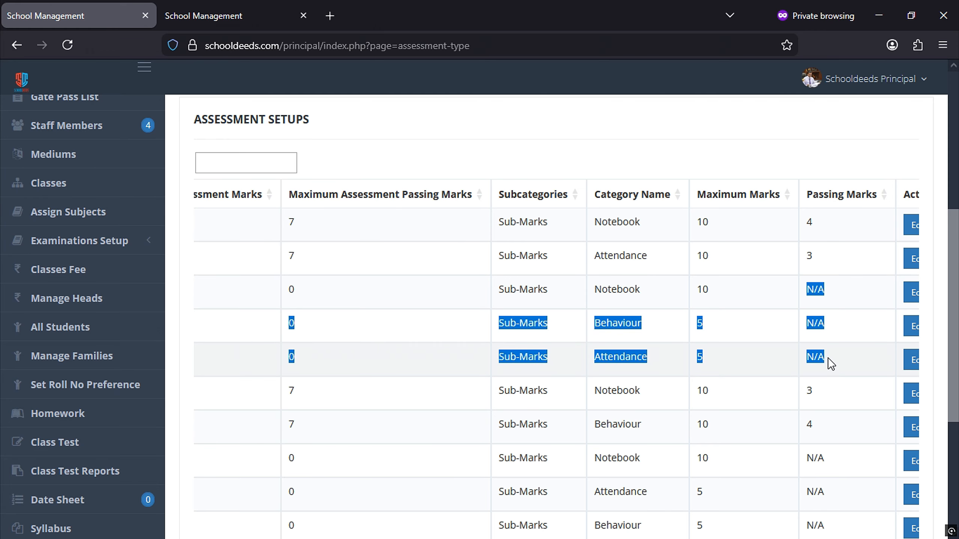
pyautogui.scroll(-4, 717, 340)
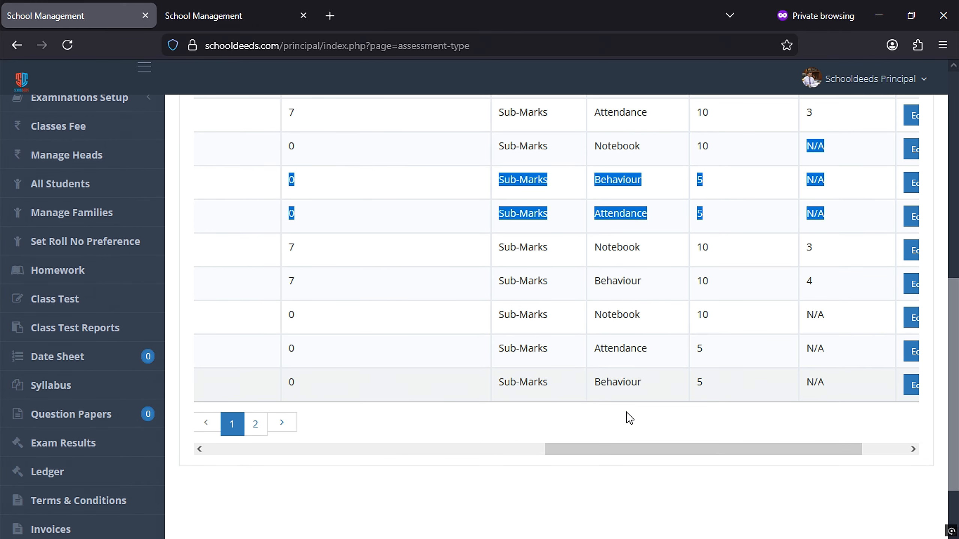
# Compare the calculation type of the listed entries with the passing marks of their subcategories.
pyautogui.moveTo(647, 449); pyautogui.dragTo(281, 440)
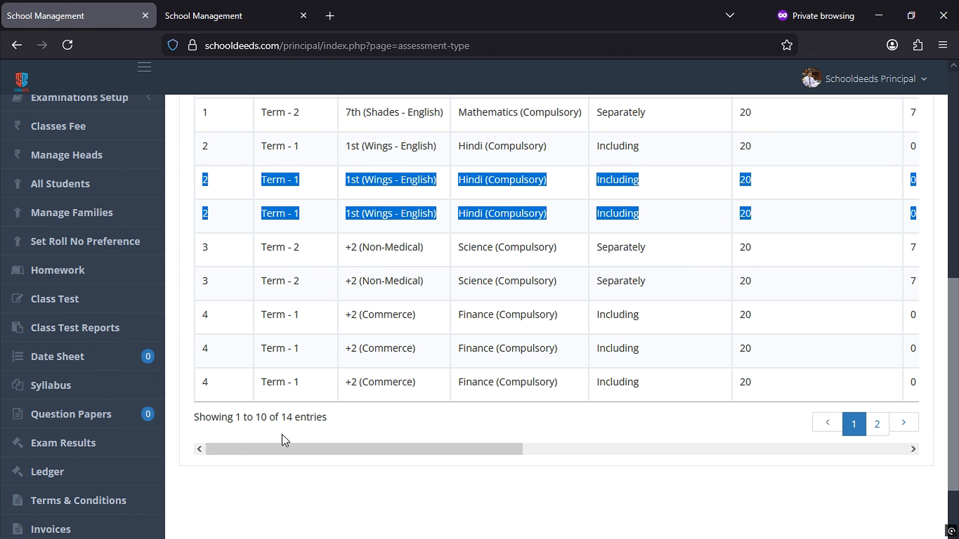
pyautogui.scroll(2, 436, 382)
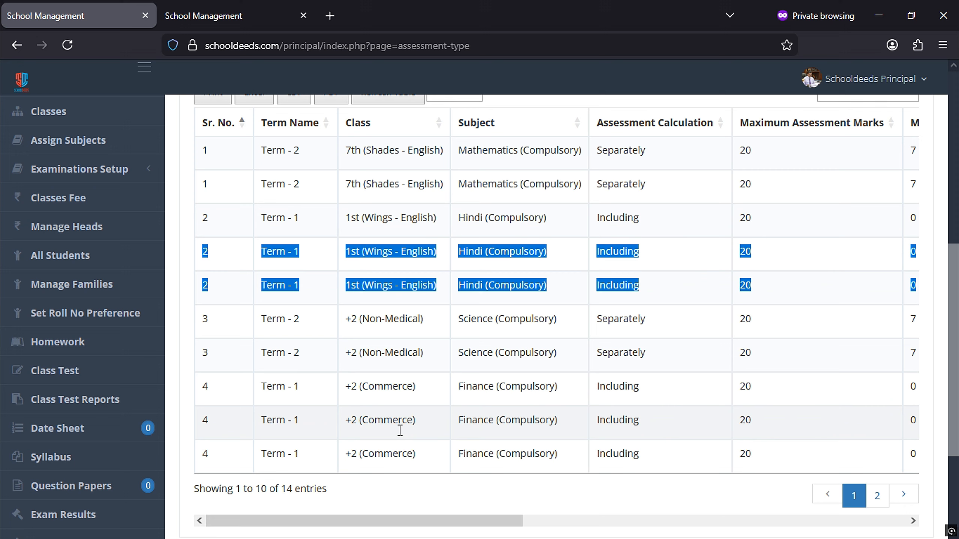
pyautogui.moveTo(426, 517); pyautogui.dragTo(764, 521)
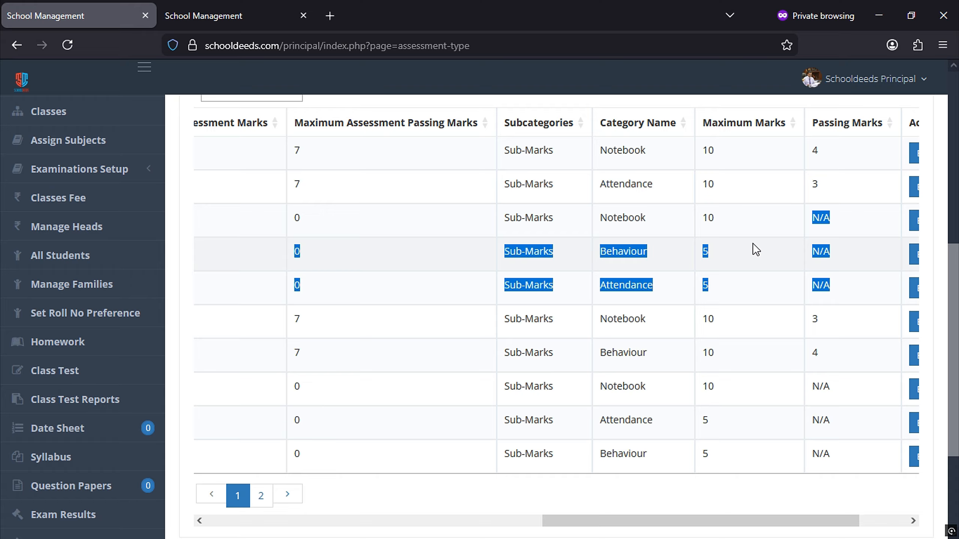
pyautogui.click(827, 192)
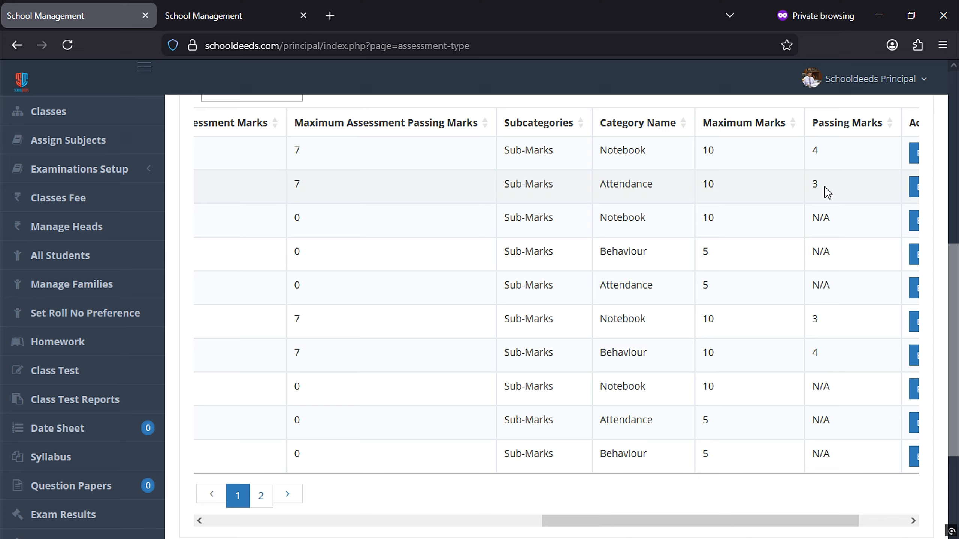
pyautogui.moveTo(826, 192); pyautogui.dragTo(539, 147)
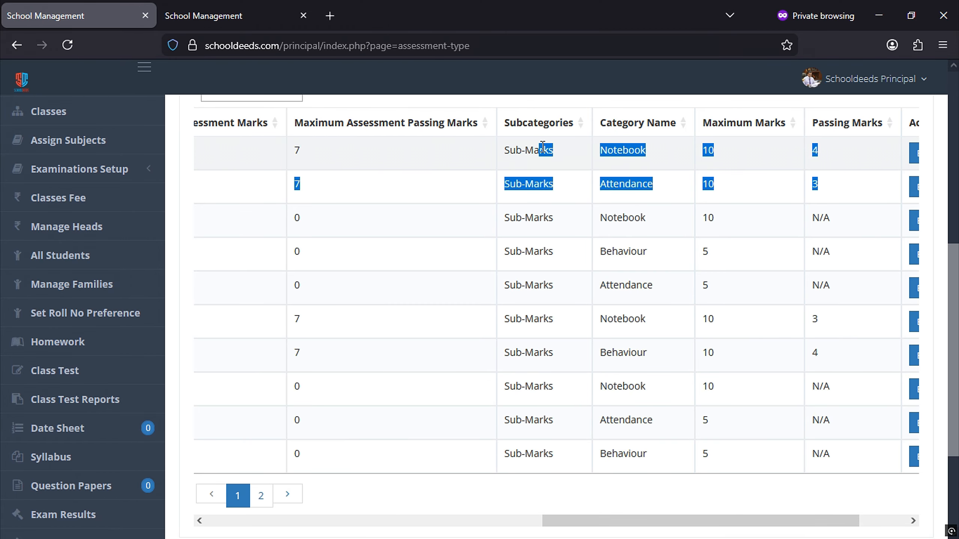
# Compare the Including and Separately options of the setup form with the stored assessment entries.
pyautogui.scroll(8, 542, 147)
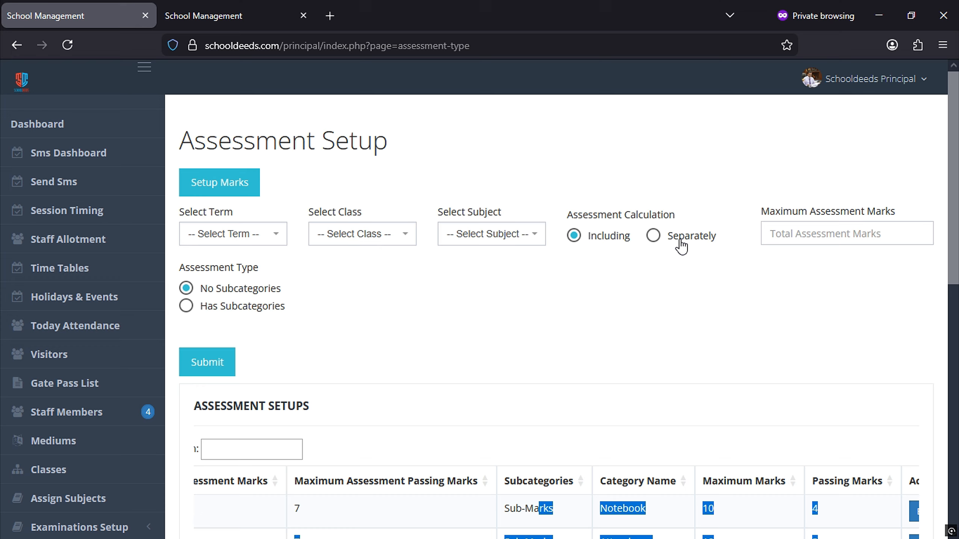
pyautogui.scroll(-10, 681, 244)
pyautogui.scroll(3, 675, 264)
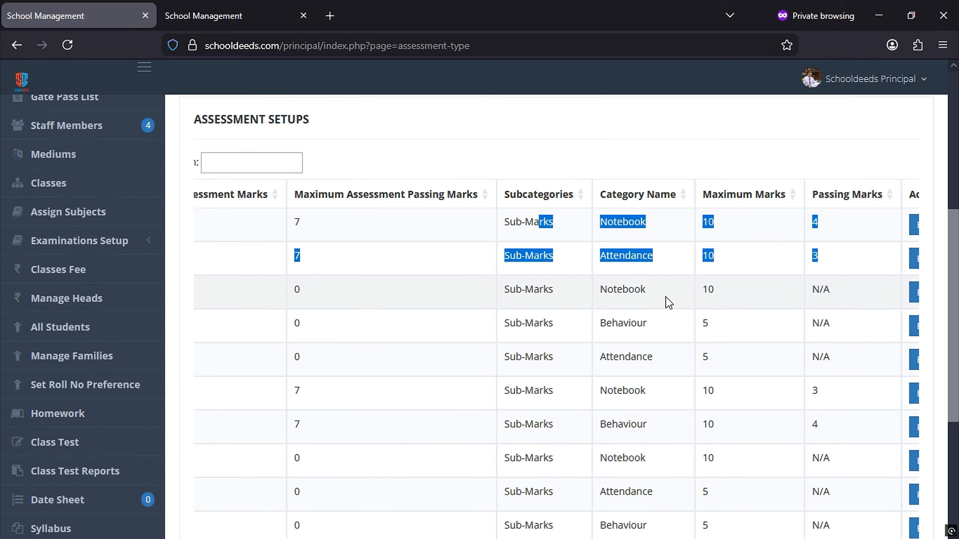
pyautogui.scroll(-5, 672, 302)
pyautogui.moveTo(690, 376); pyautogui.dragTo(268, 378)
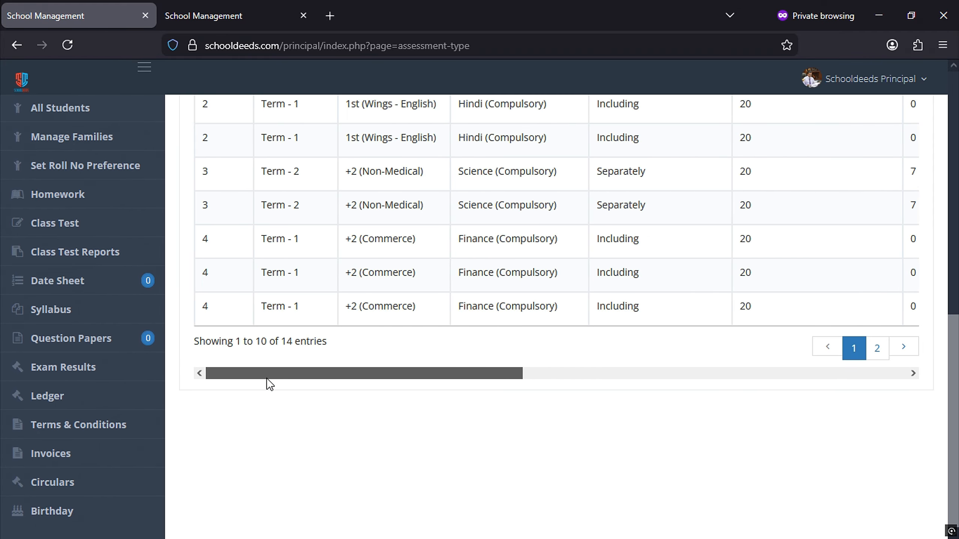
# Open the print preview of the Assessment Setups table, then return to the assessment setup page.
pyautogui.scroll(6, 282, 399)
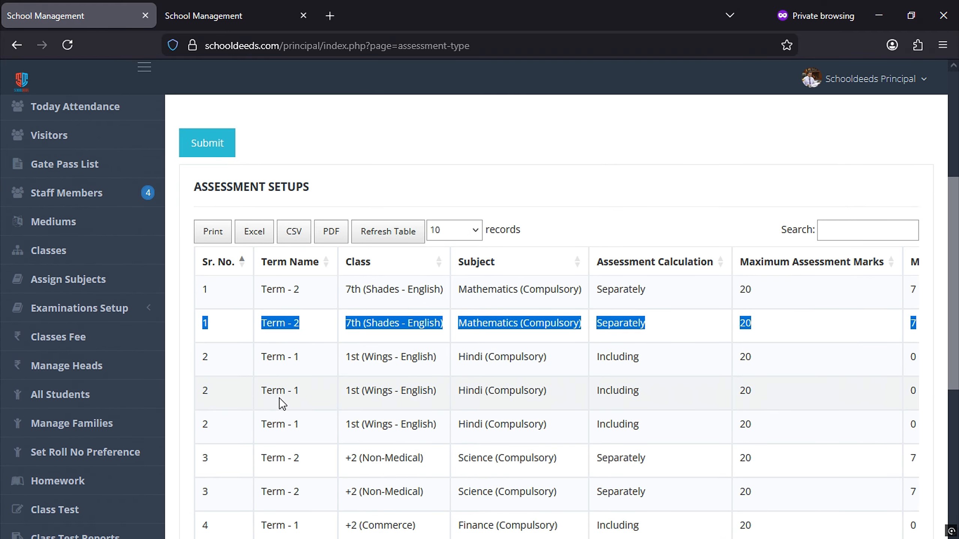
pyautogui.click(202, 189)
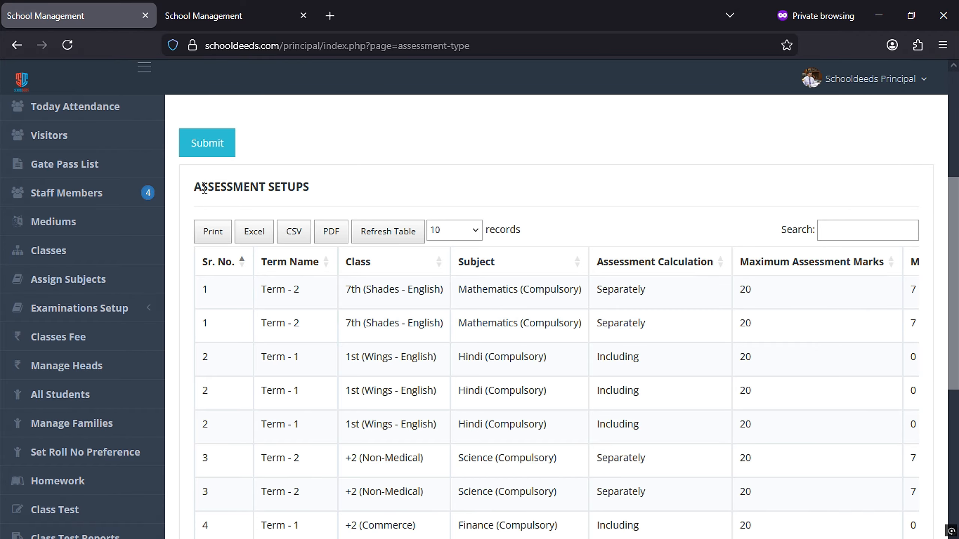
pyautogui.click(210, 237)
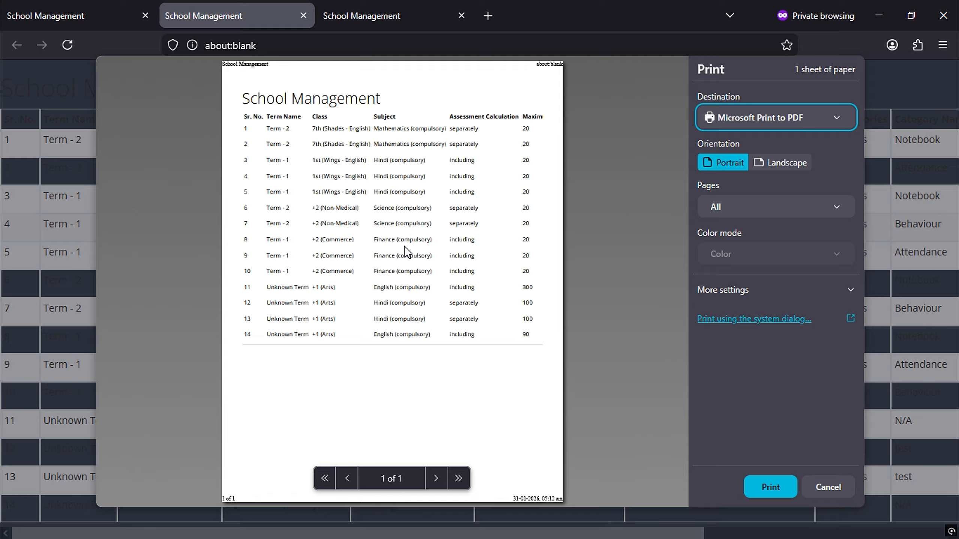
pyautogui.click(71, 18)
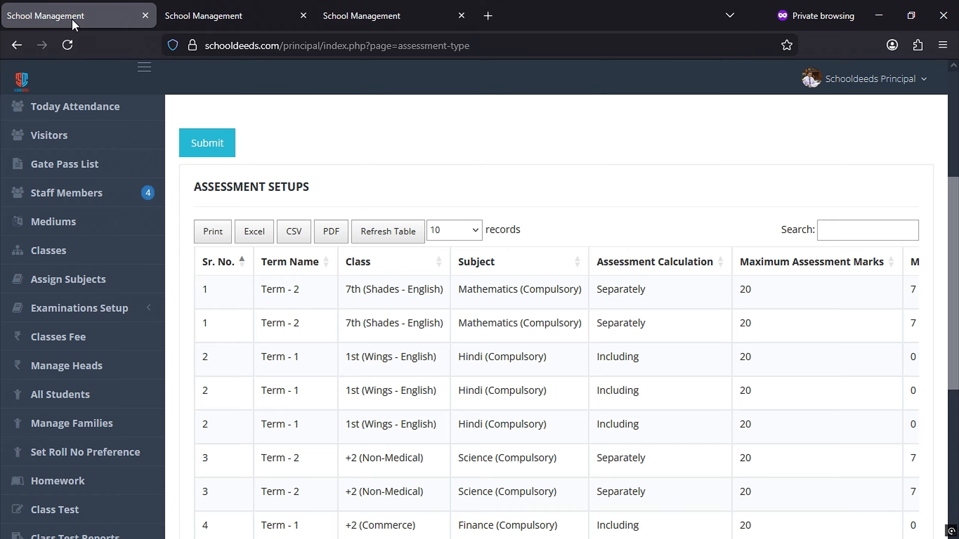